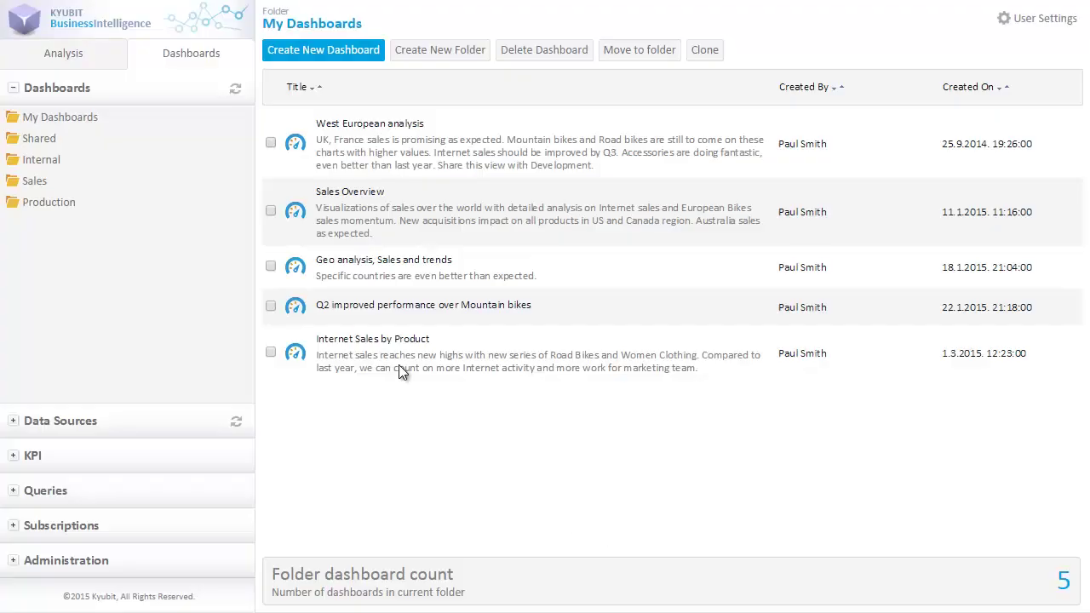
Open the Internet Sales by Product dashboard and scroll through its KPIs, Q1 map, pie and lists
left_click(397, 341)
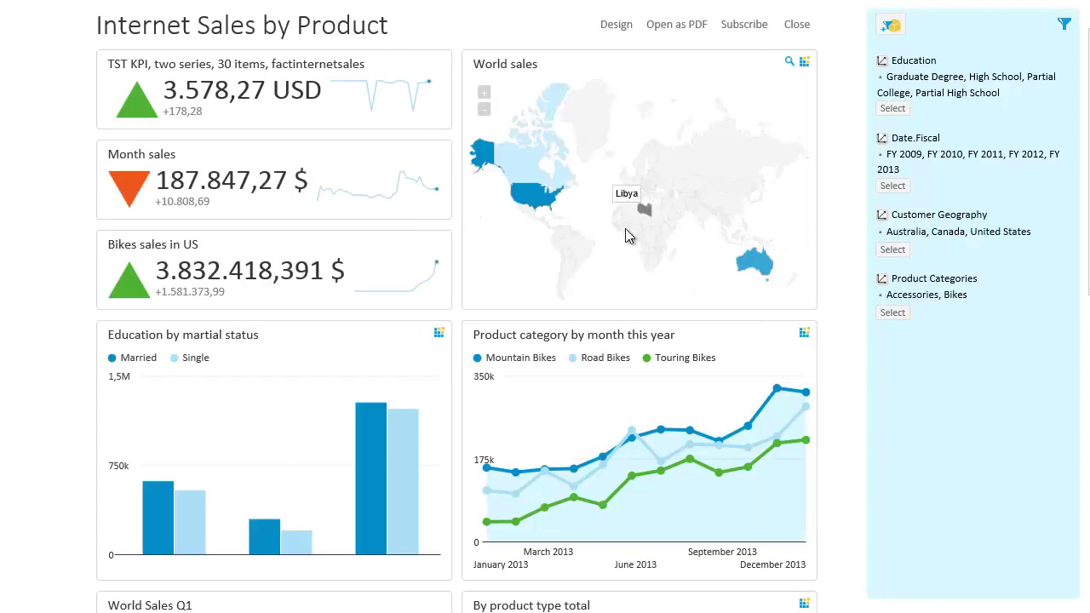
scroll(859, 382, "down", 3)
scroll(858, 381, "down", 2)
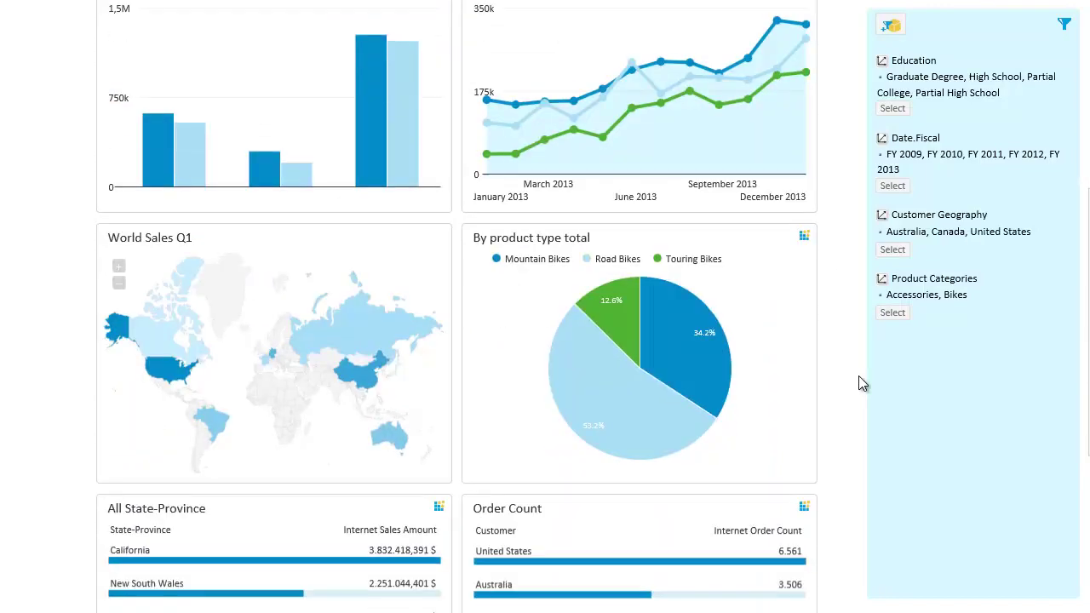
scroll(858, 376, "down", 4)
scroll(858, 376, "up", 2)
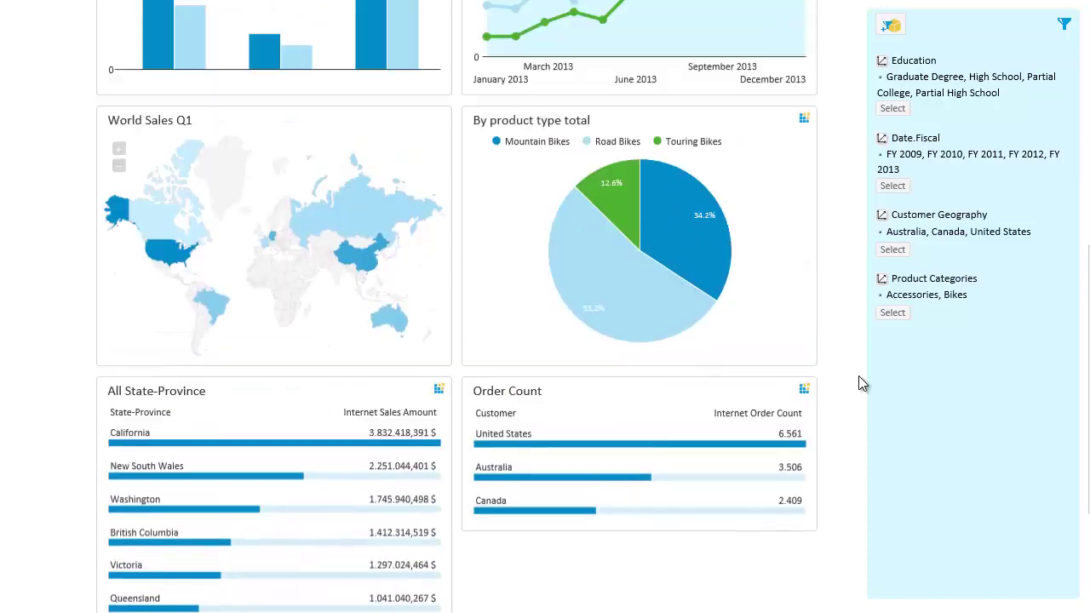
scroll(858, 375, "up", 3)
scroll(858, 375, "up", 3)
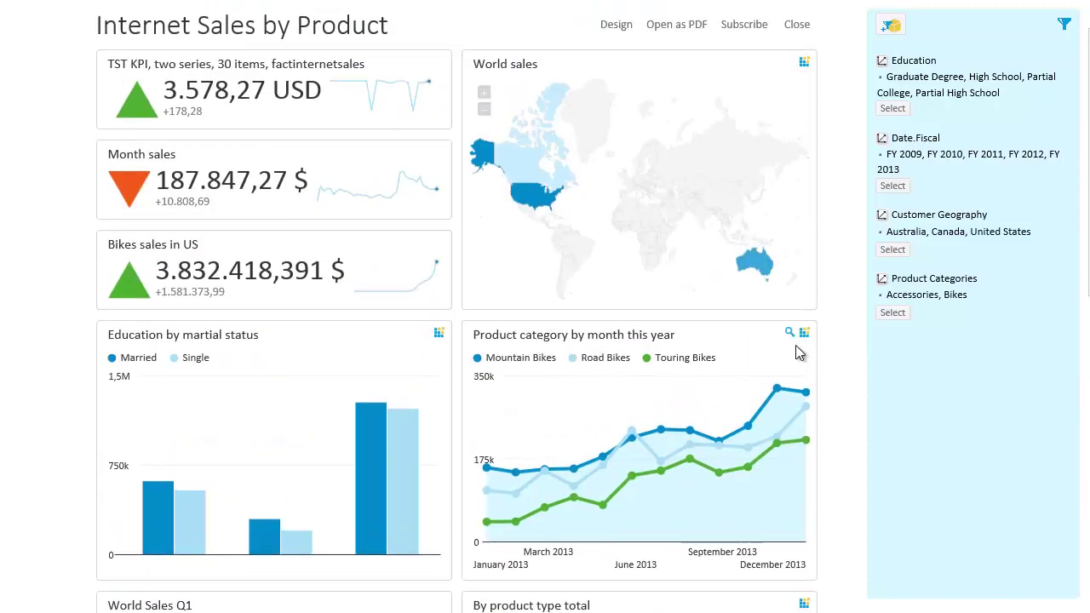
Enlarge and close the Product category by month chart, then enlarge the Month sales KPI
left_click(787, 333)
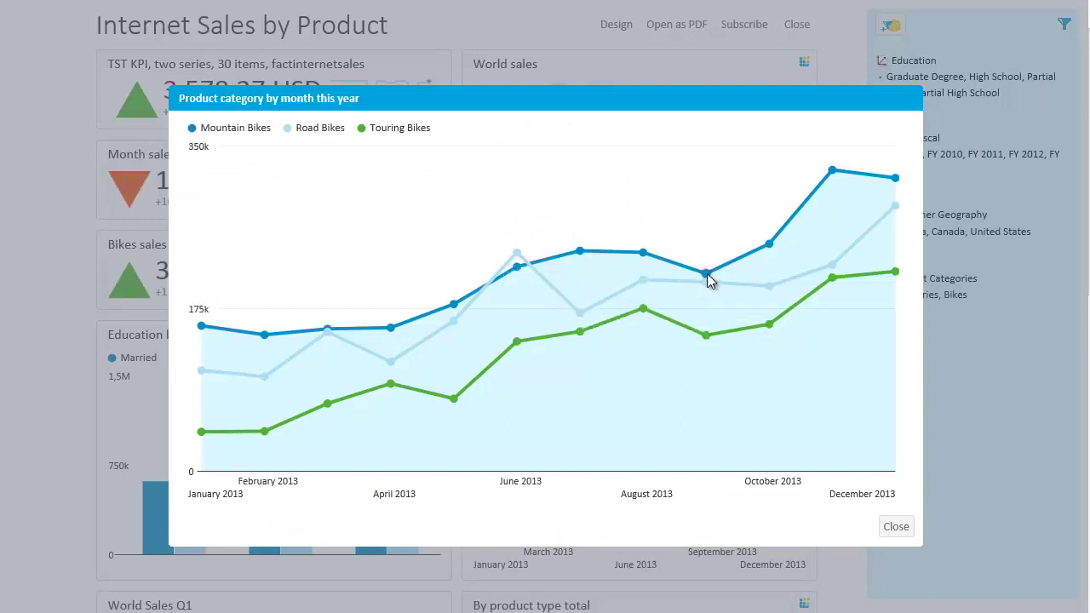
left_click(882, 524)
left_click(437, 153)
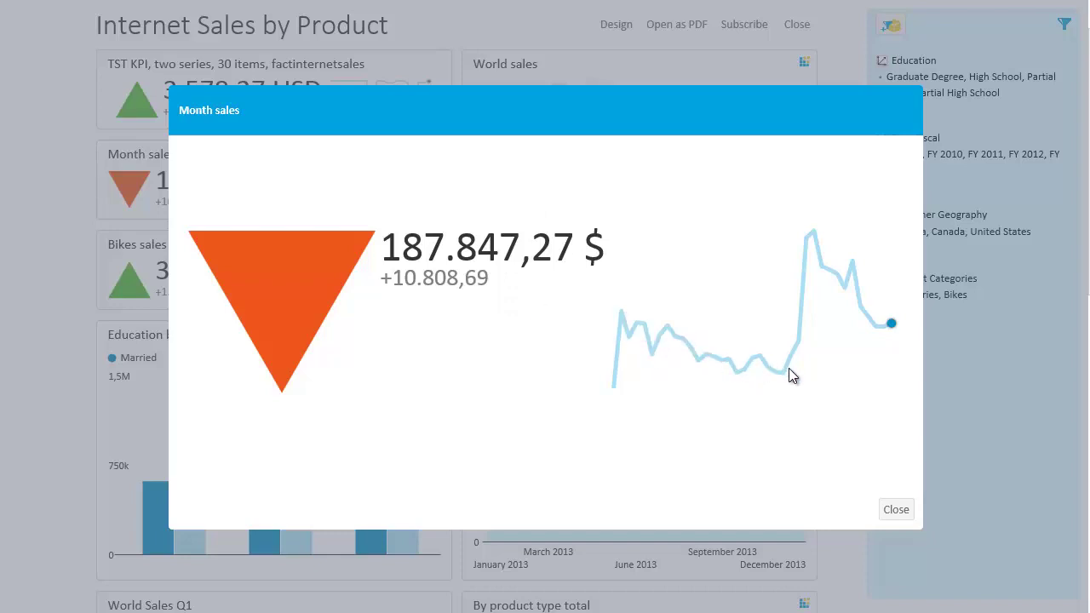
Export the dashboard to PDF and open the downloaded file to review its filters
left_click(904, 508)
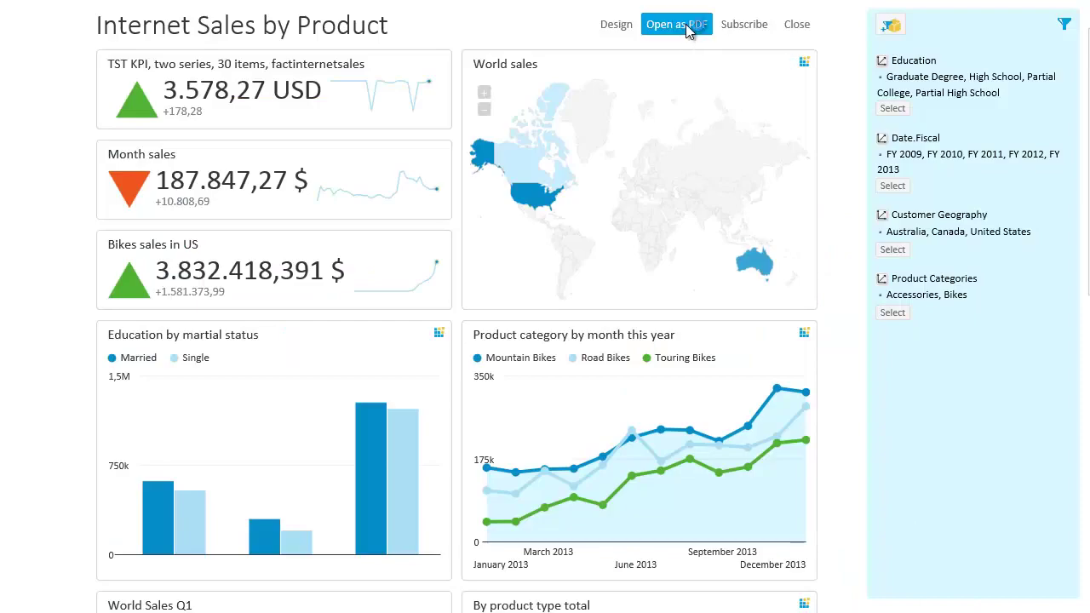
left_click(690, 28)
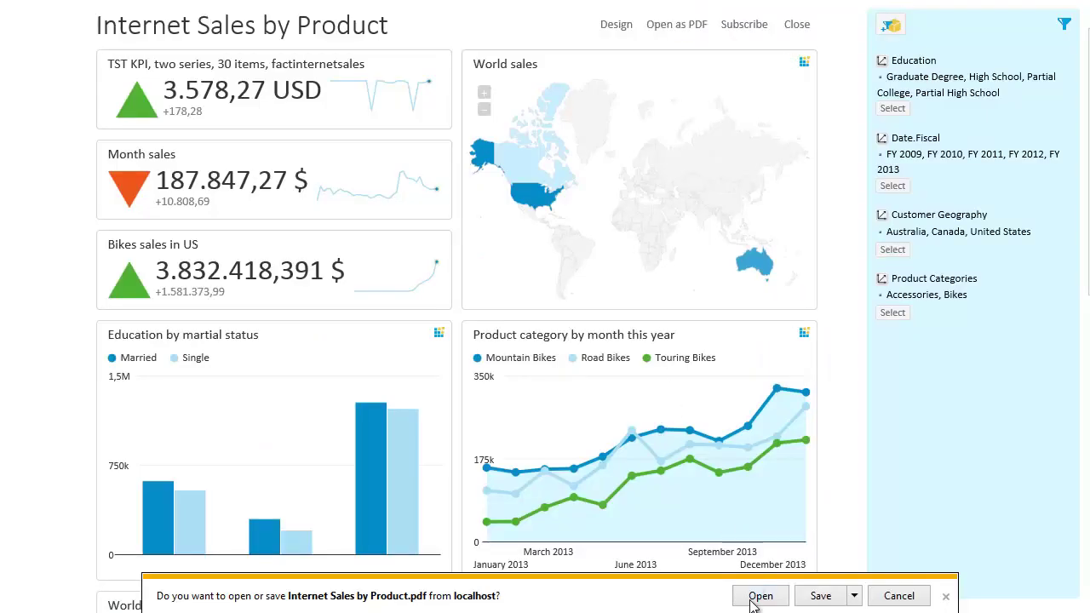
left_click(753, 601)
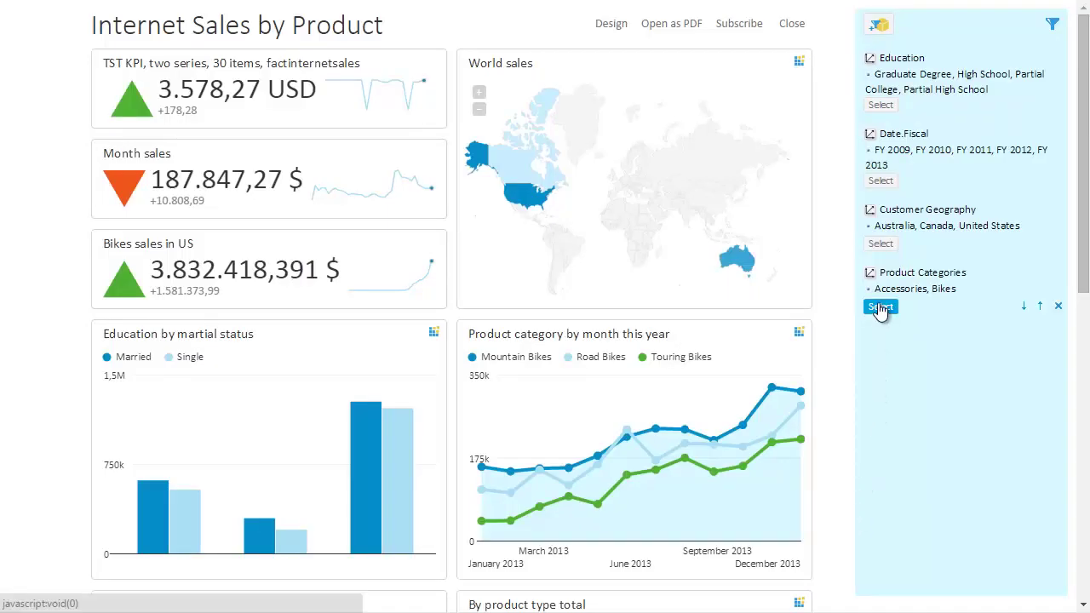
Replace Australia, Canada and United States with France, Germany and United Kingdom in Customer Geography
left_click(880, 244)
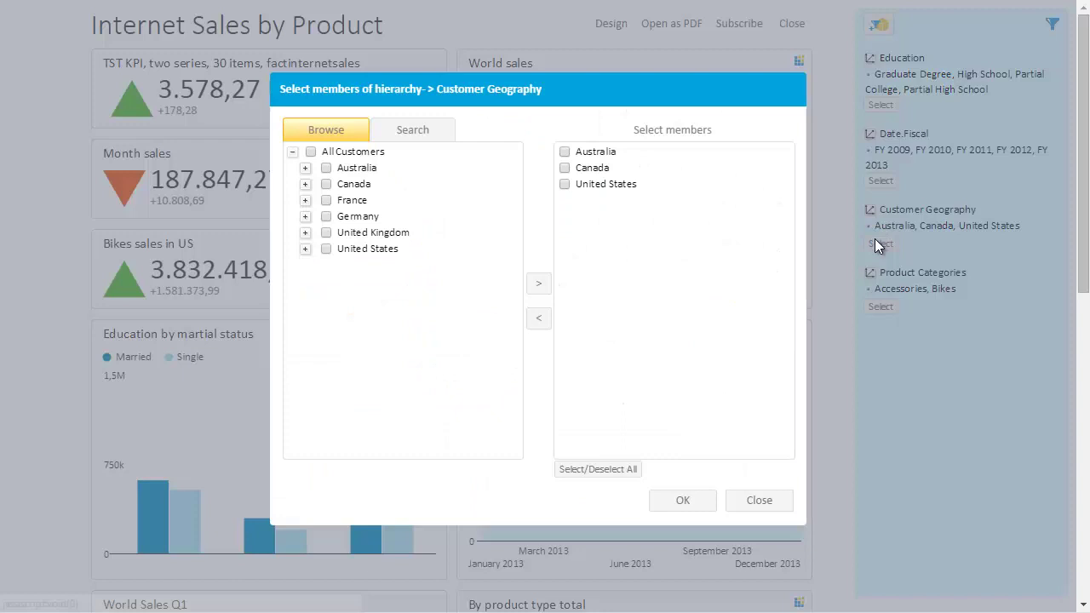
left_click(621, 474)
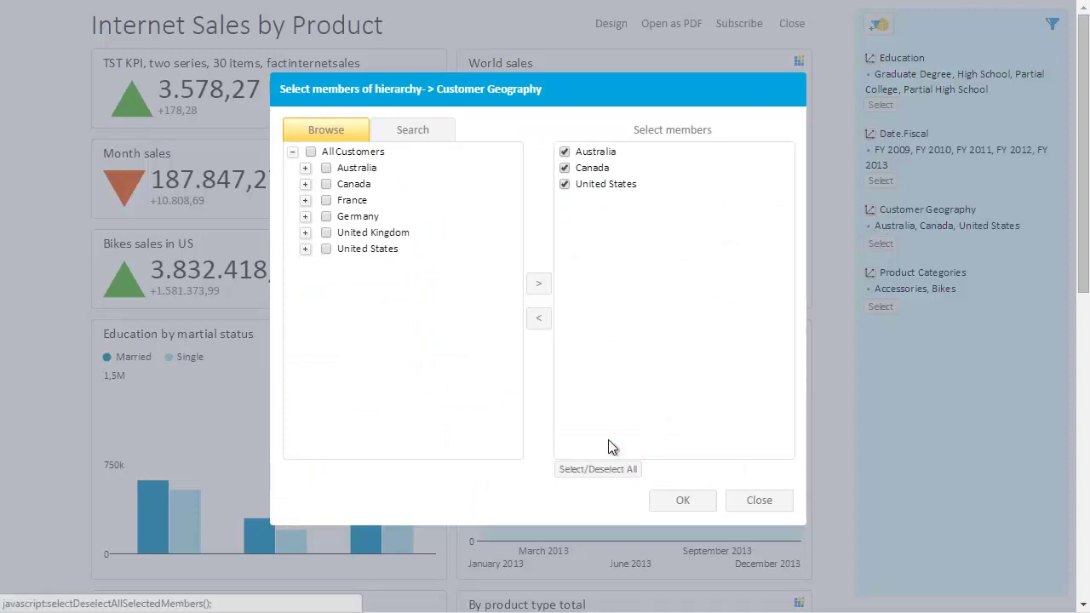
left_click(539, 320)
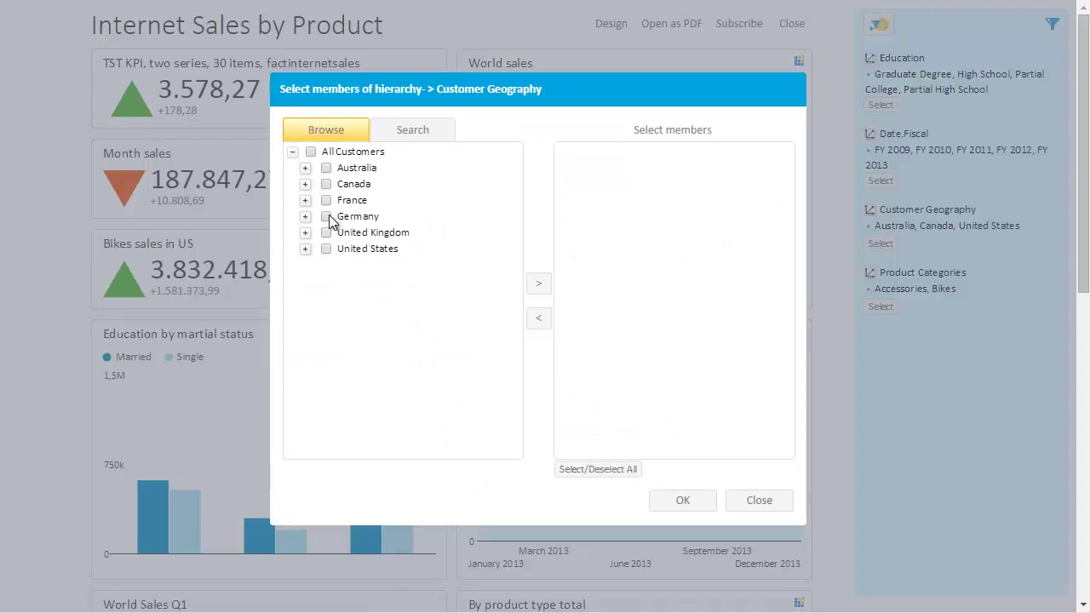
left_click(326, 200)
left_click(326, 232)
left_click(538, 284)
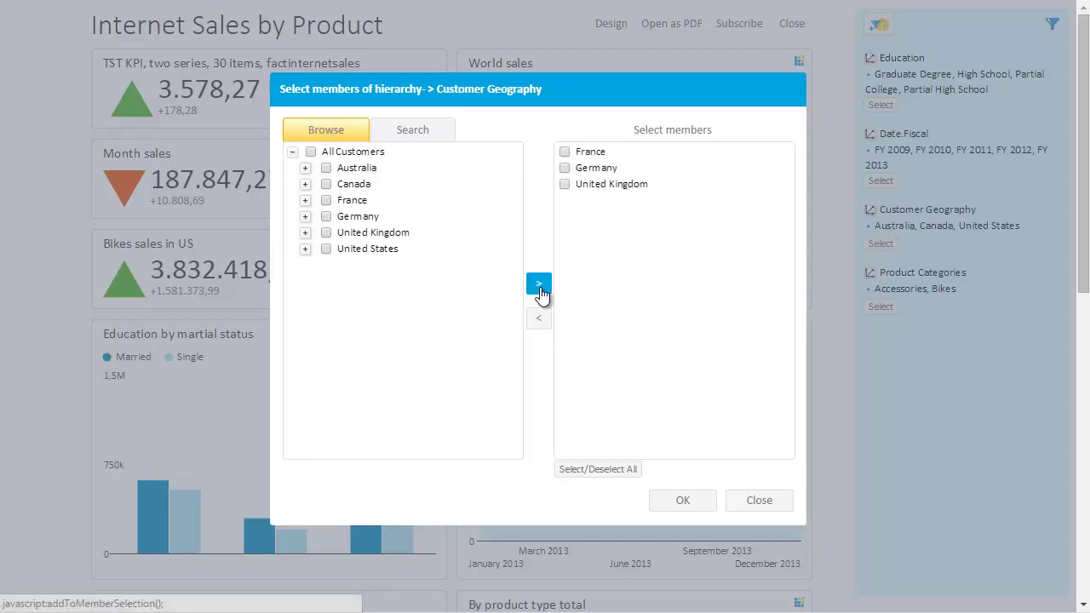
left_click(686, 501)
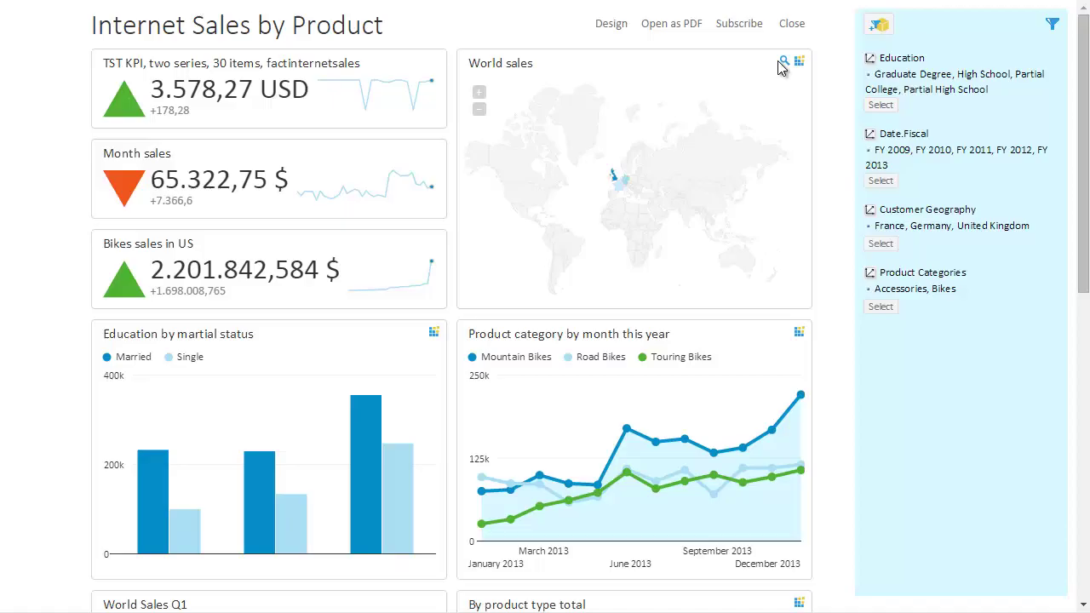
left_click(784, 62)
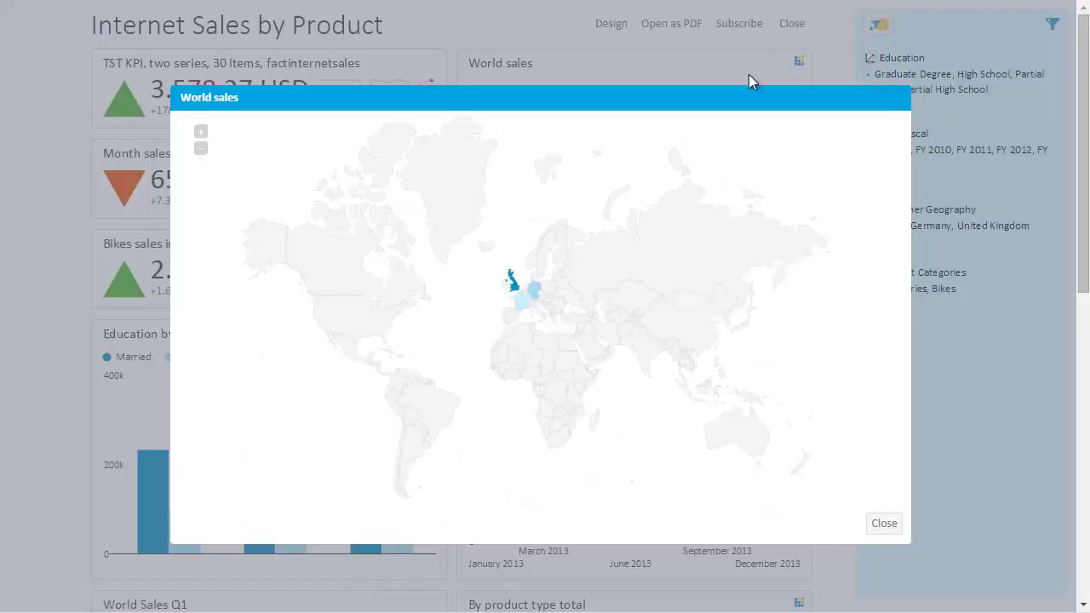
left_click(201, 132)
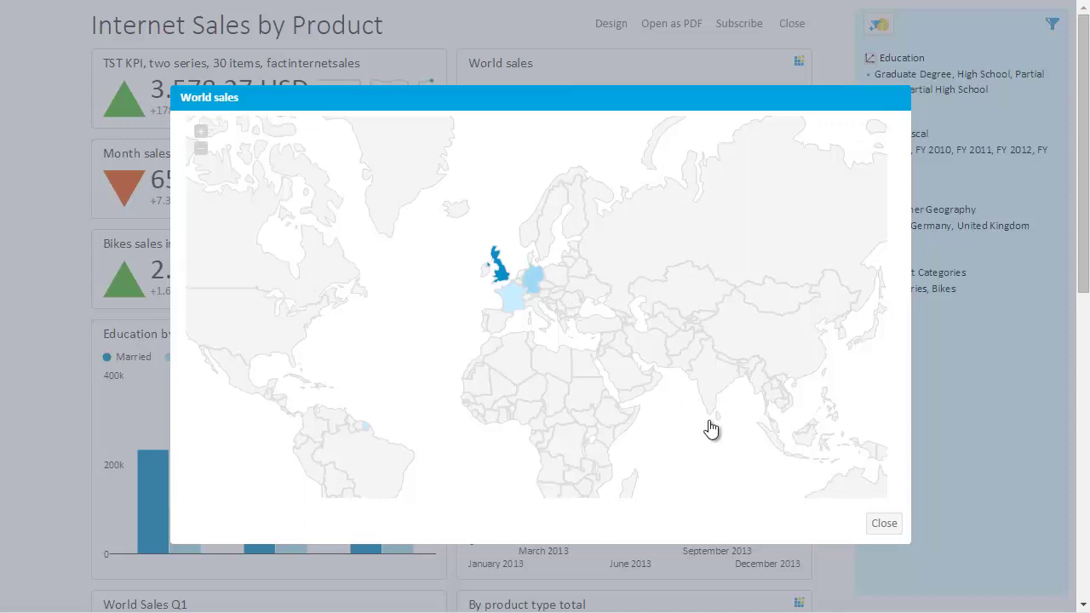
left_click(880, 522)
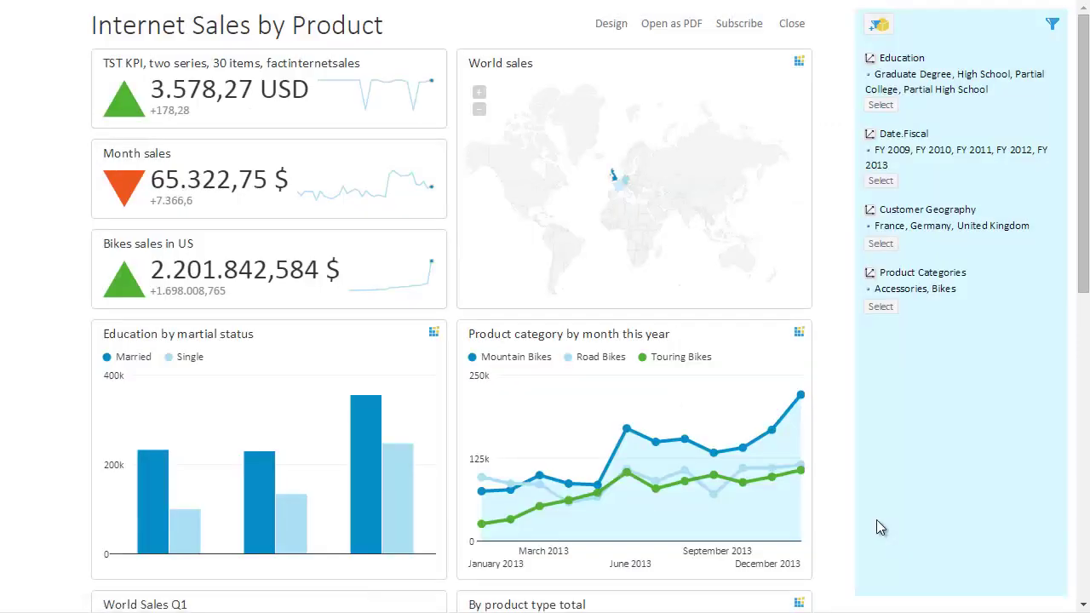
Add an AdventureWorks2014 Customer Gender filter limited to Female
left_click(881, 27)
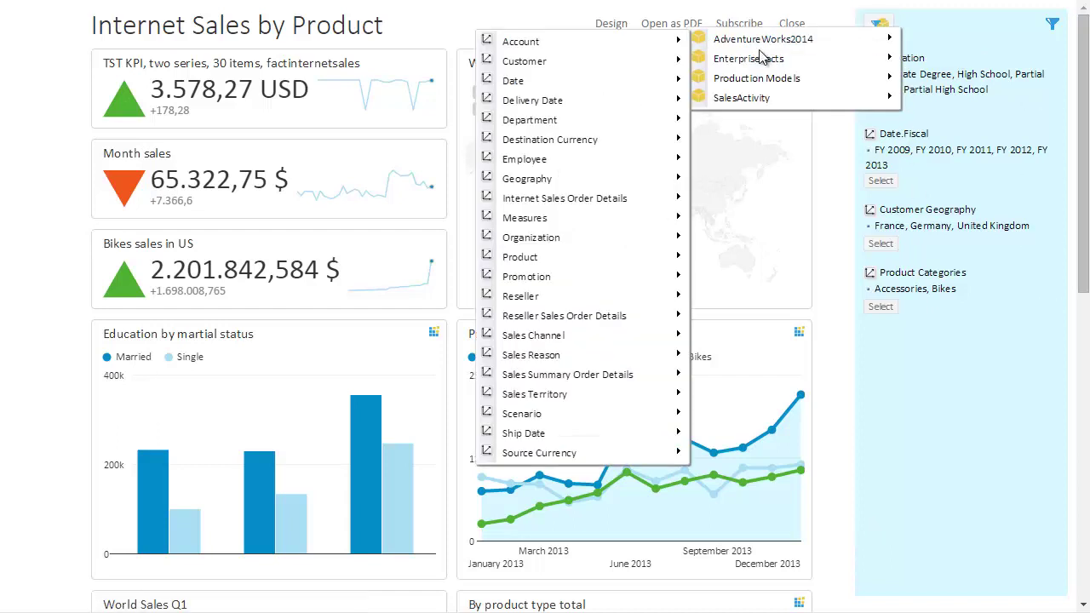
mouse_move(762, 39)
mouse_move(523, 61)
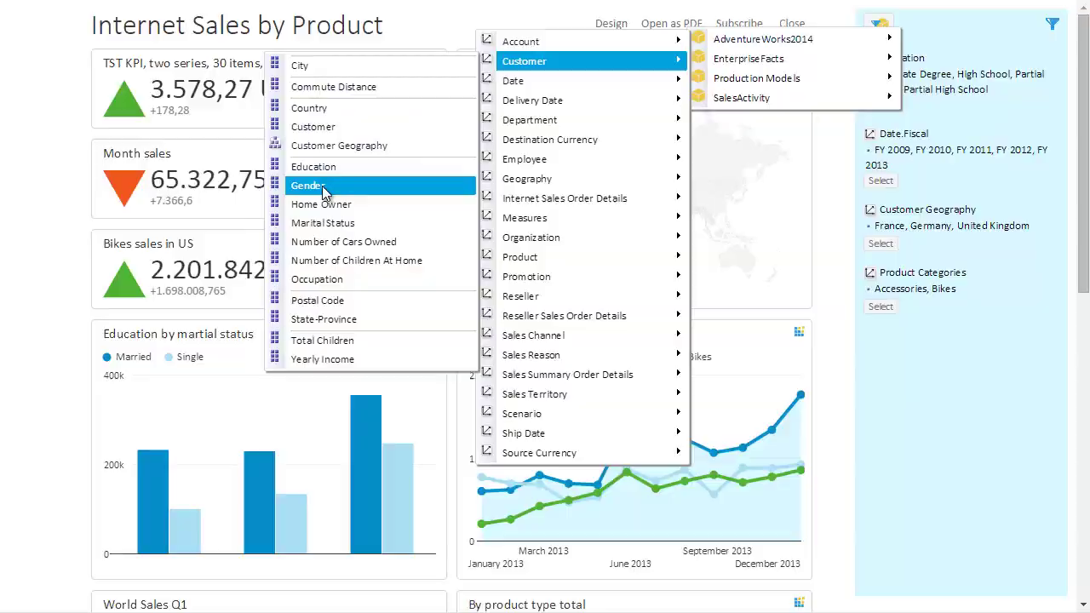
left_click(319, 182)
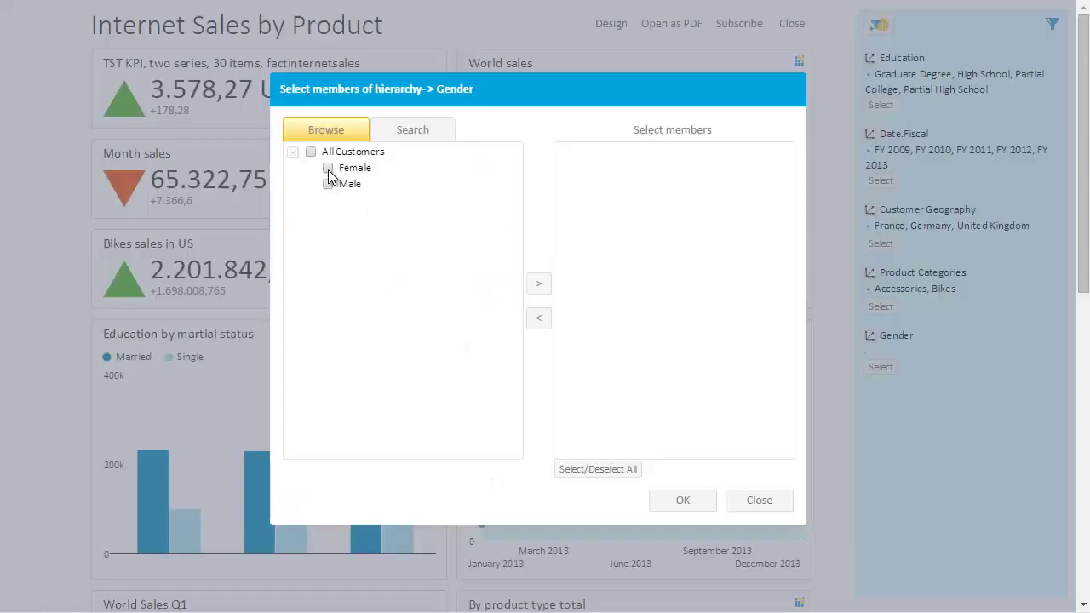
left_click(329, 169)
left_click(542, 286)
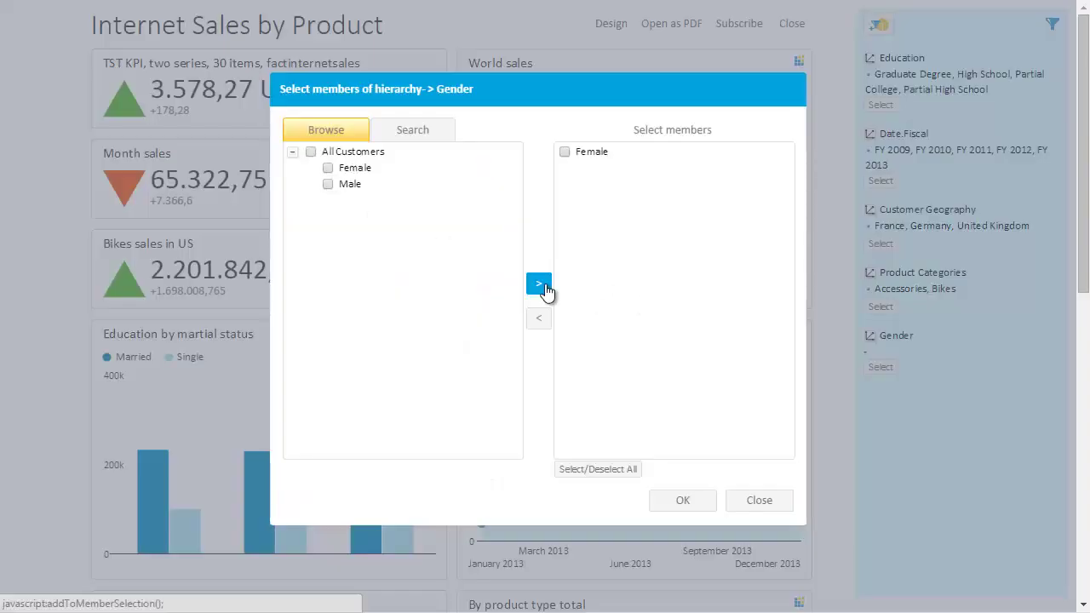
left_click(681, 500)
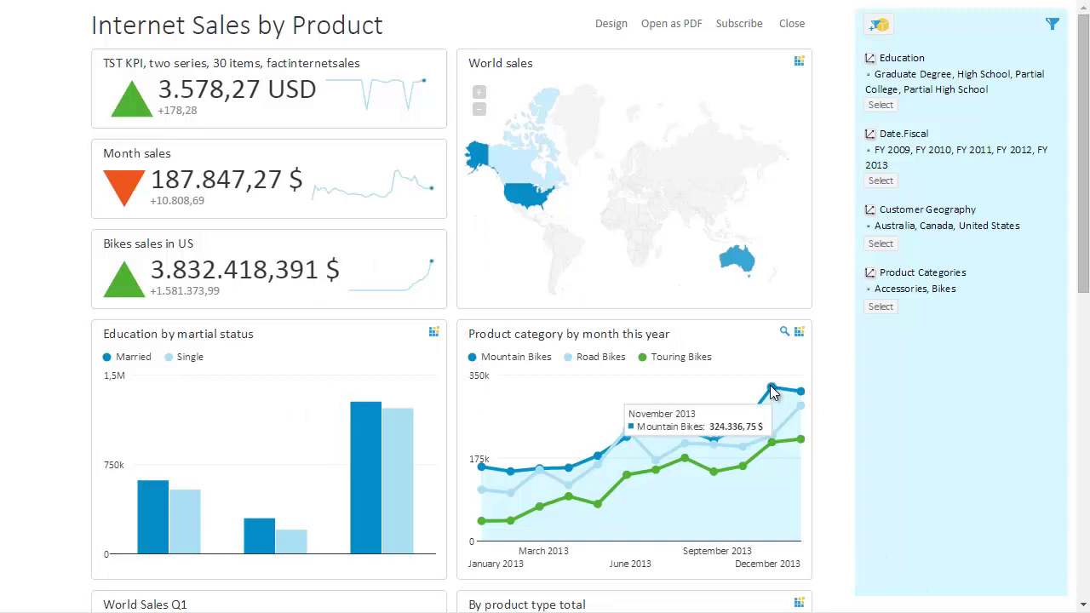
Drill the chart at the November 2013 point by customer Education into a pie
left_click(771, 391)
mouse_move(886, 397)
left_click(791, 400)
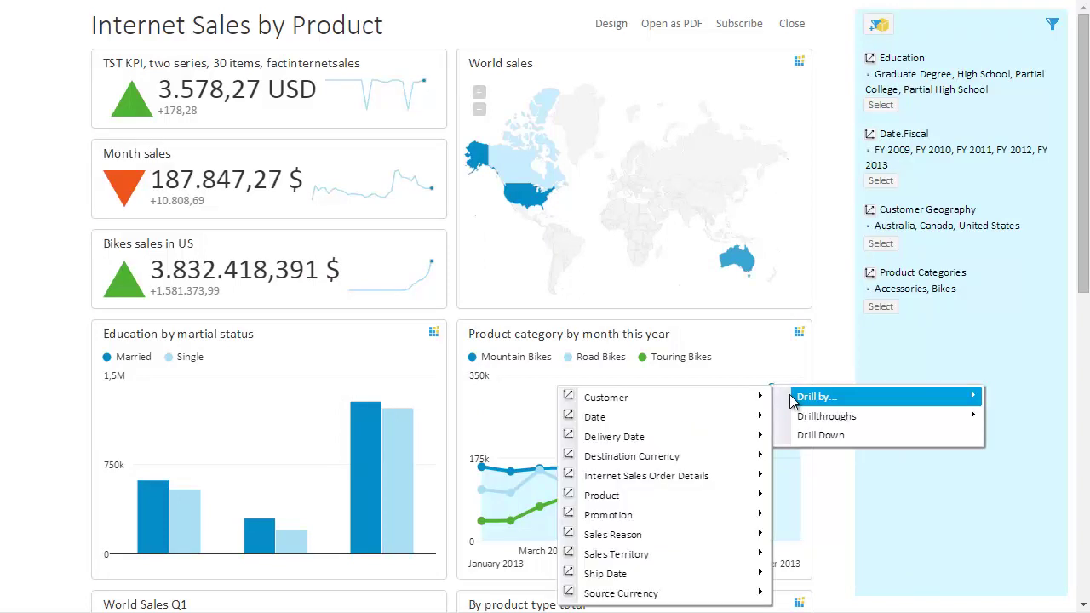
mouse_move(647, 397)
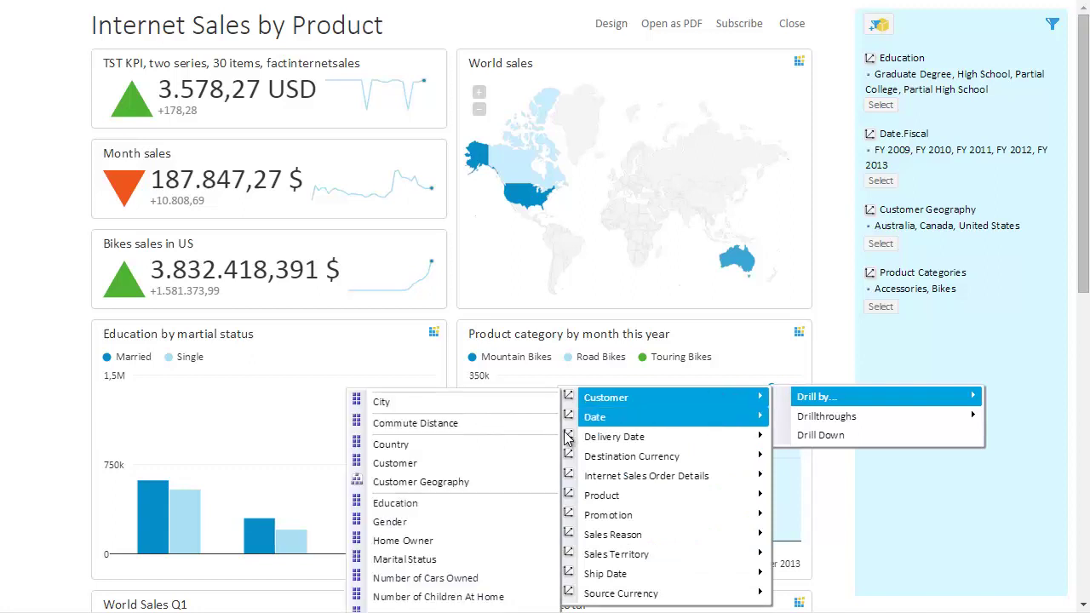
left_click(452, 504)
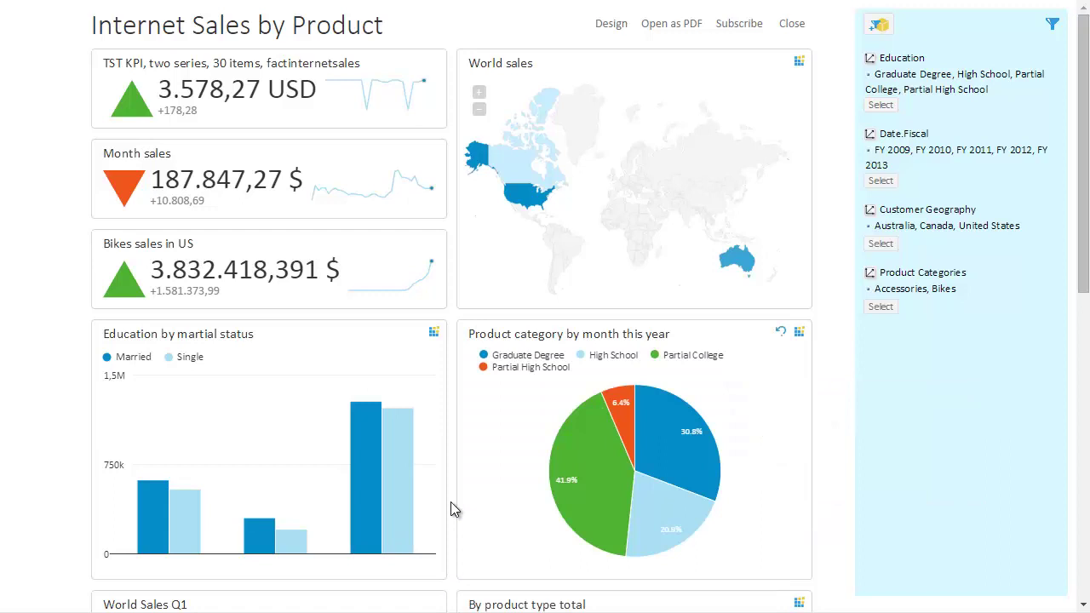
Re-drill the Education pie by customer Occupation
right_click(589, 444)
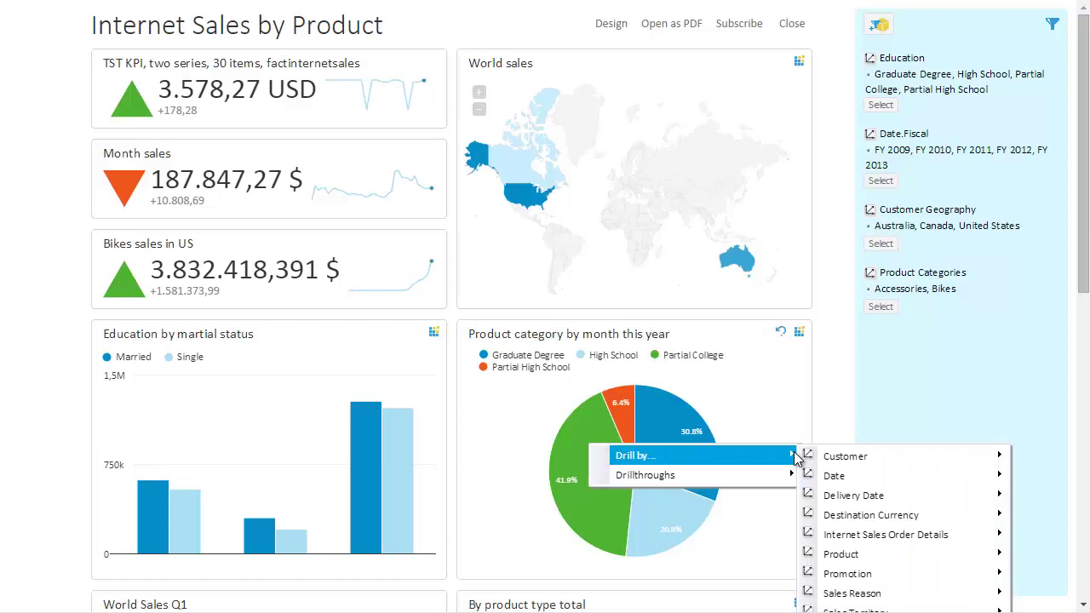
mouse_move(909, 456)
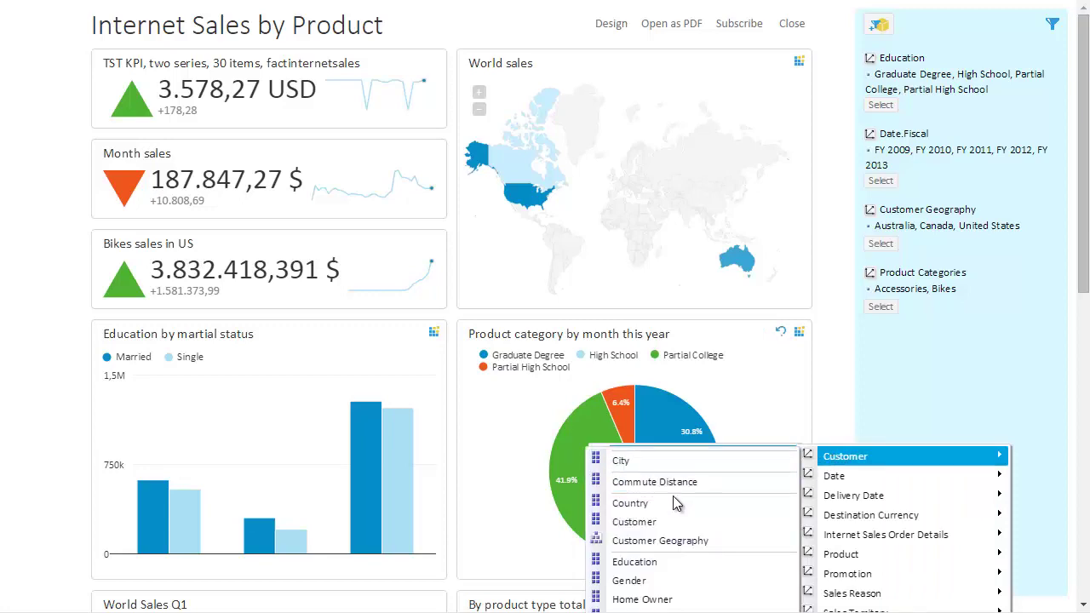
scroll(760, 462, "down", 2)
left_click(678, 504)
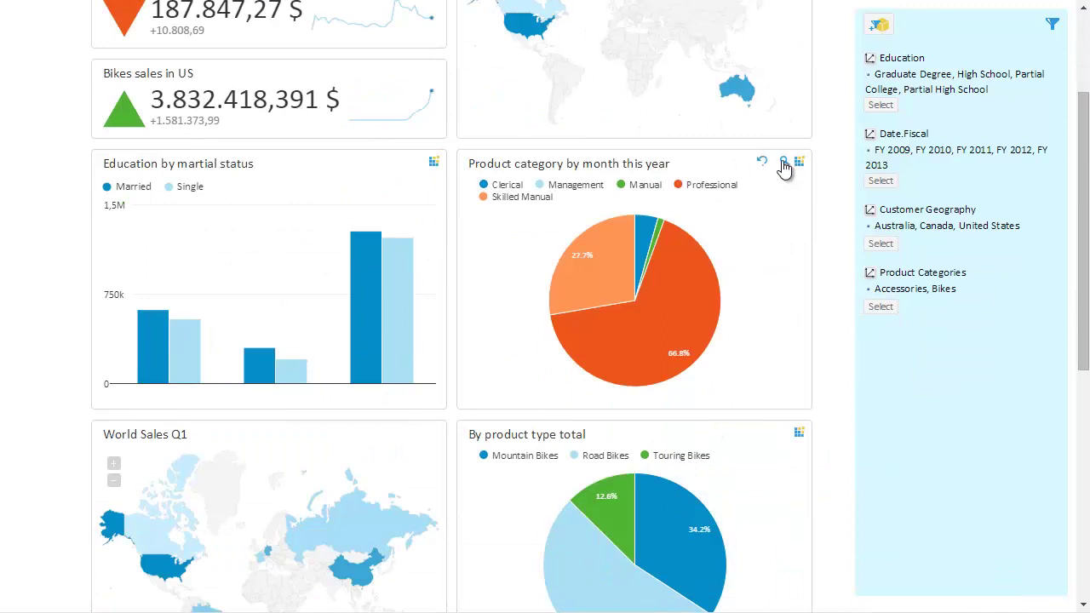
Enlarge the occupation pie, drill it by Yearly Income, then step back two levels
left_click(783, 164)
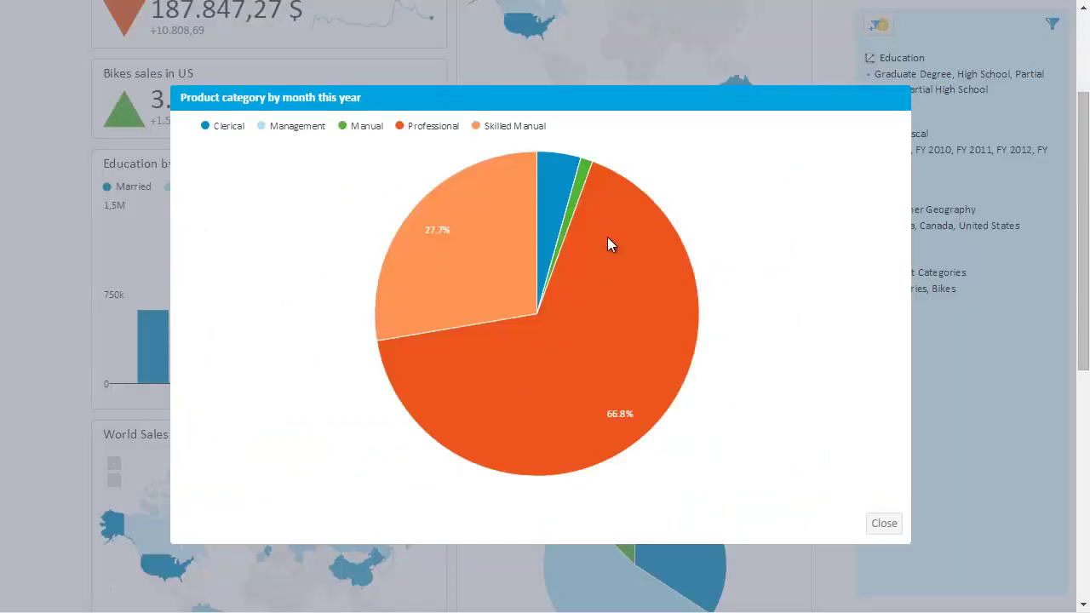
right_click(629, 291)
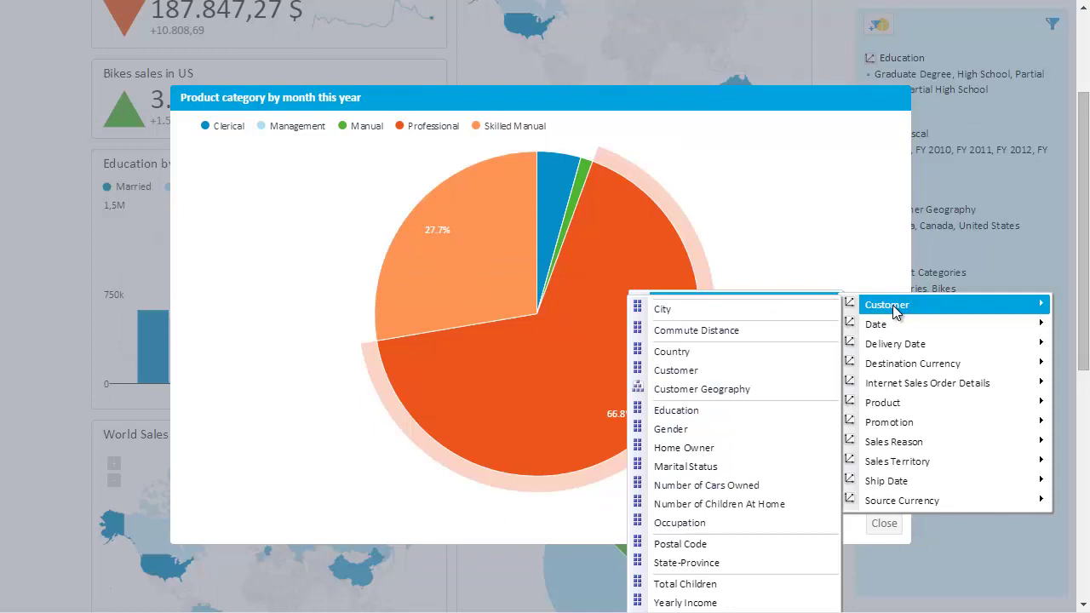
mouse_move(945, 305)
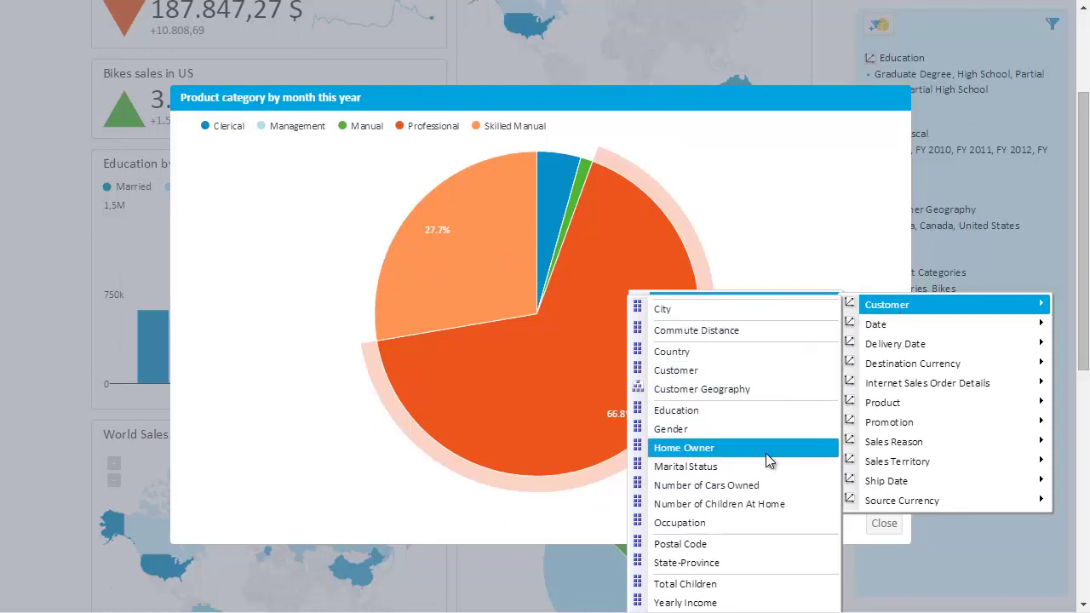
left_click(739, 603)
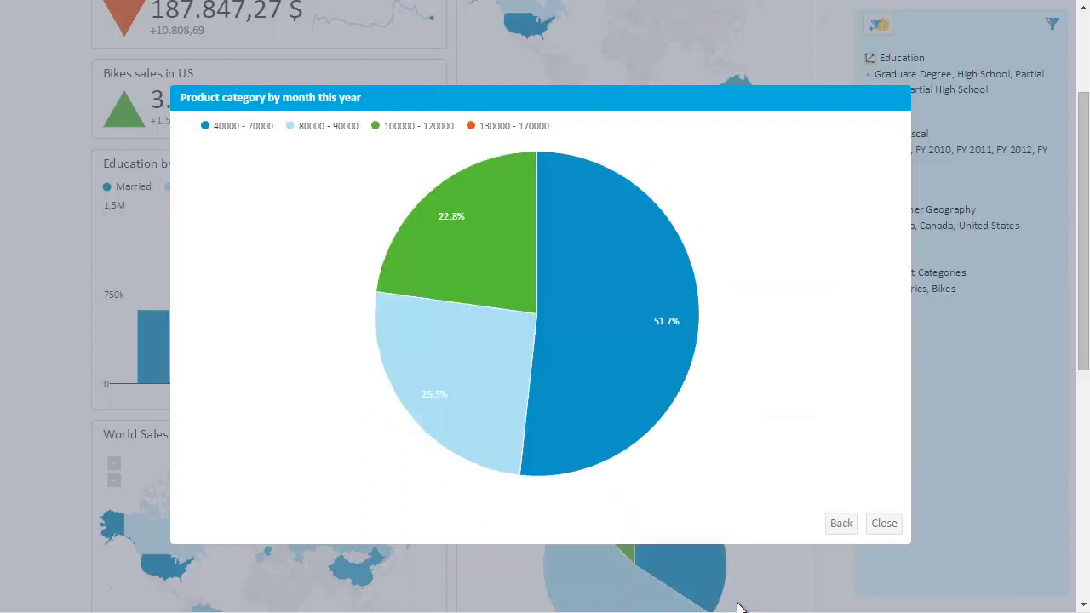
left_click(838, 526)
left_click(839, 526)
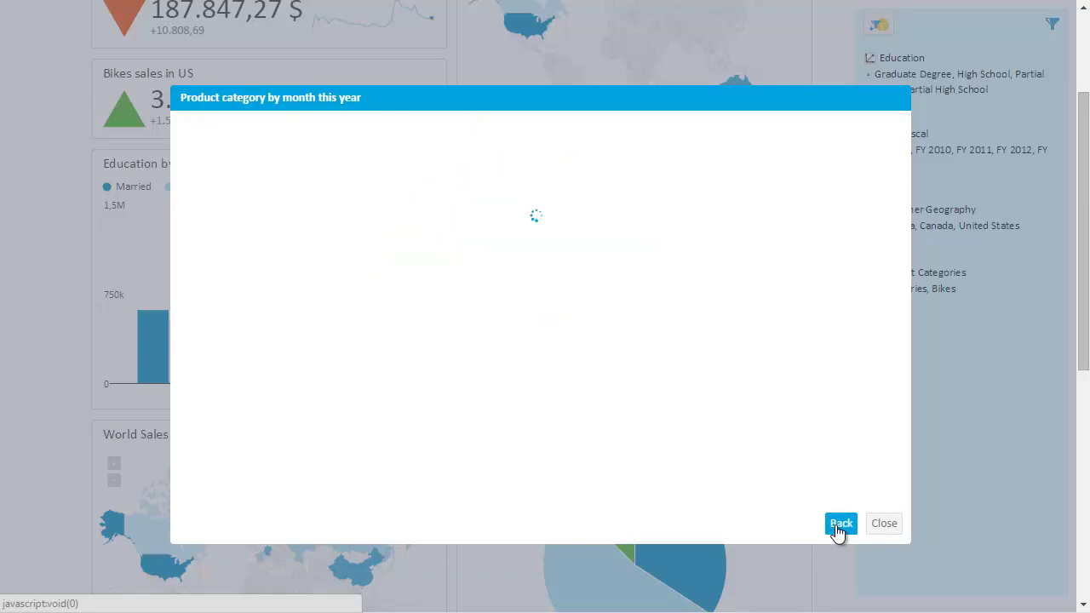
Close the pie dialog and undo twice to restore the 2013 mountain, road and touring bike line chart
left_click(877, 524)
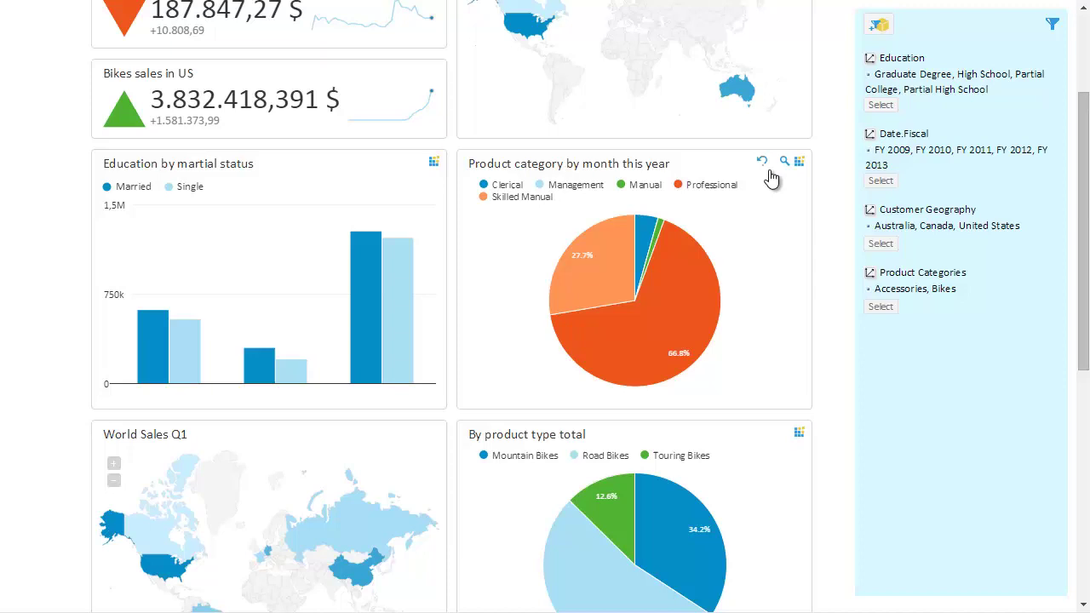
left_click(764, 165)
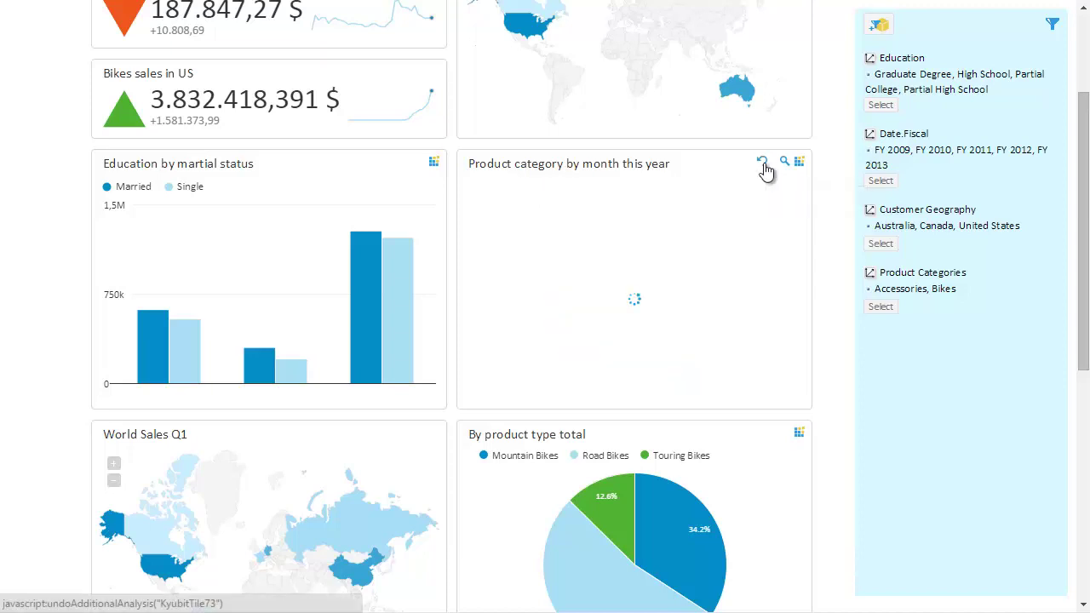
left_click(763, 163)
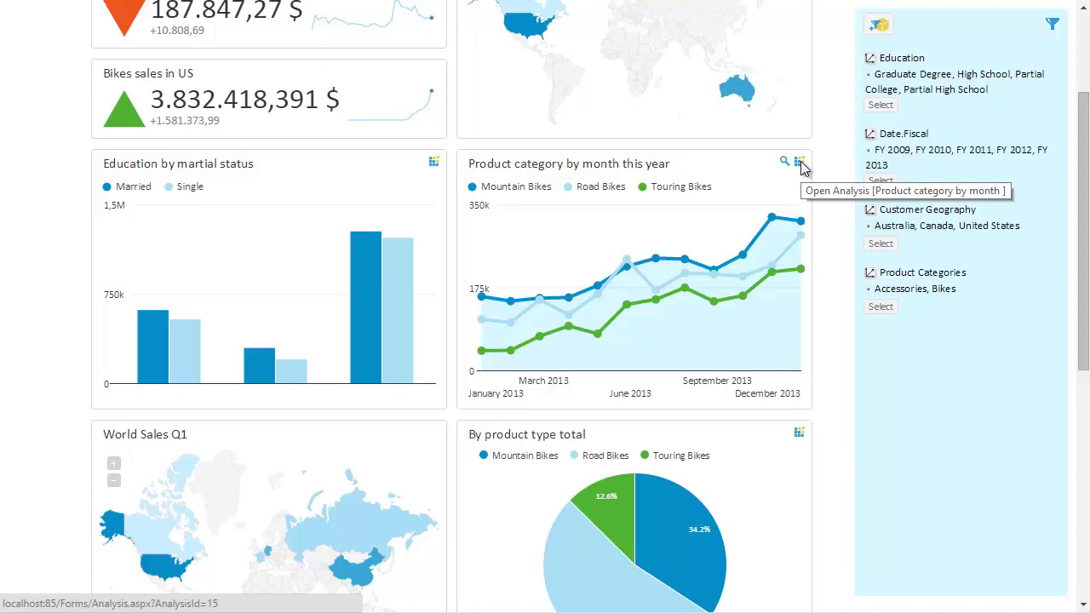
Open the analysis grid and expand August 2013 into days and Road Bikes into products
left_click(801, 163)
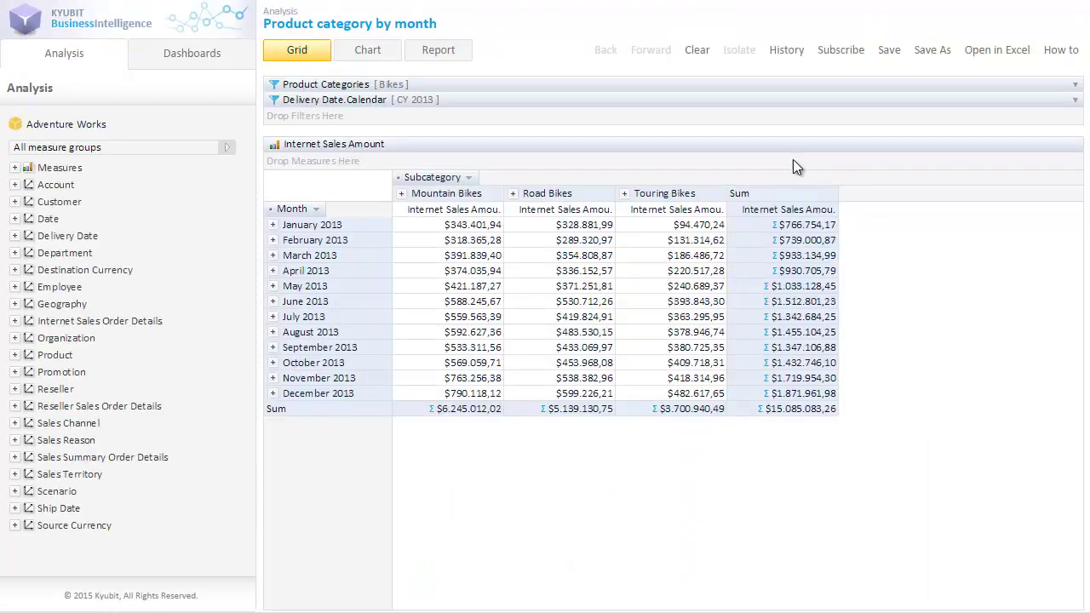
left_click(273, 332)
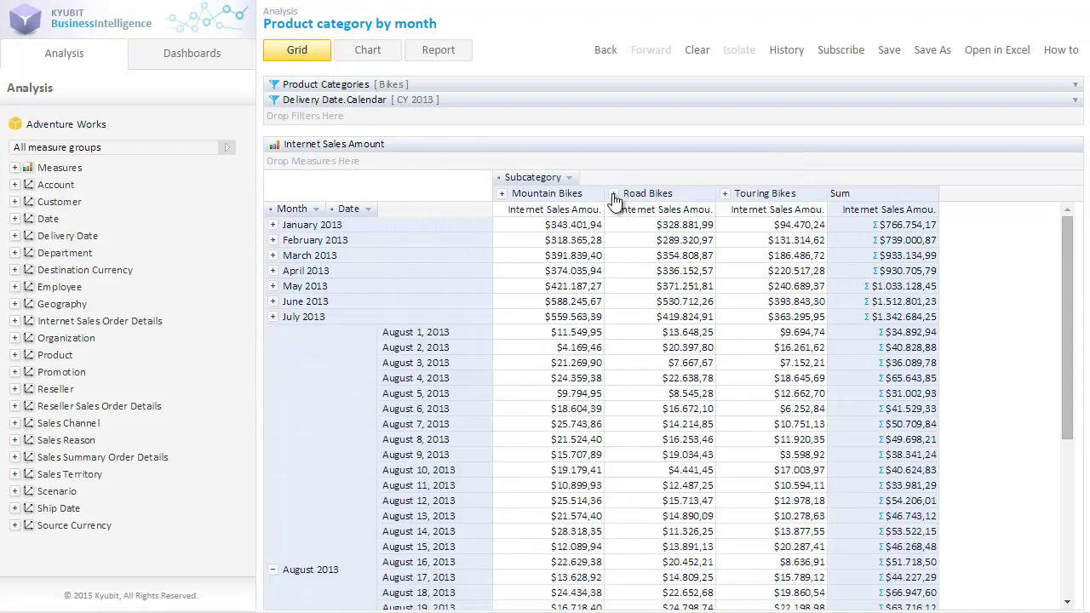
left_click(613, 193)
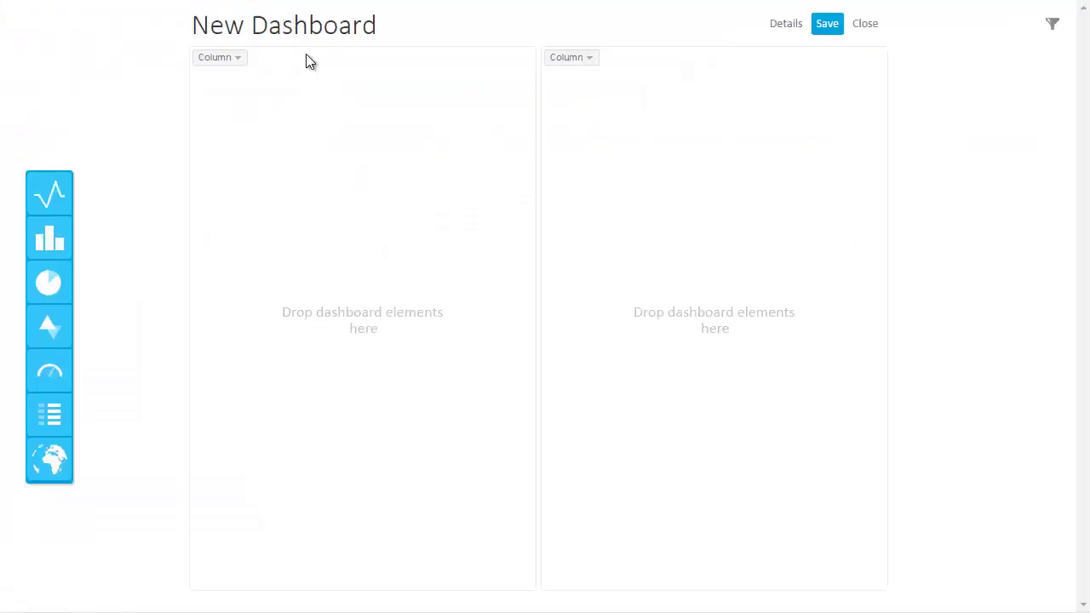
Add line and column chart tiles to the left column, then add and remove an extra column
left_click_drag(39, 199, 366, 178)
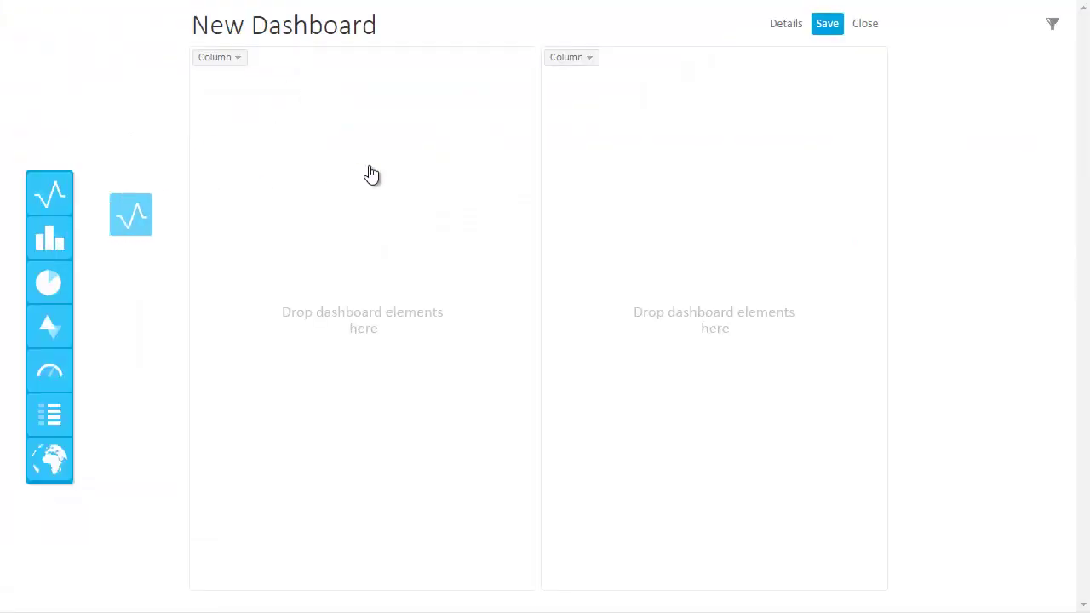
left_click_drag(49, 246, 434, 379)
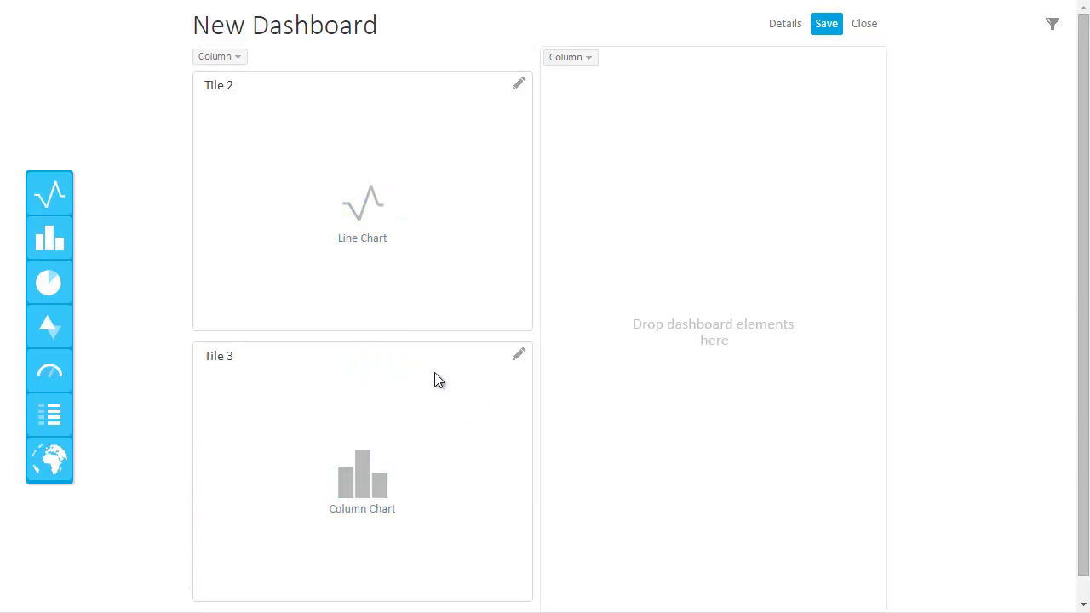
left_click(584, 61)
left_click(630, 150)
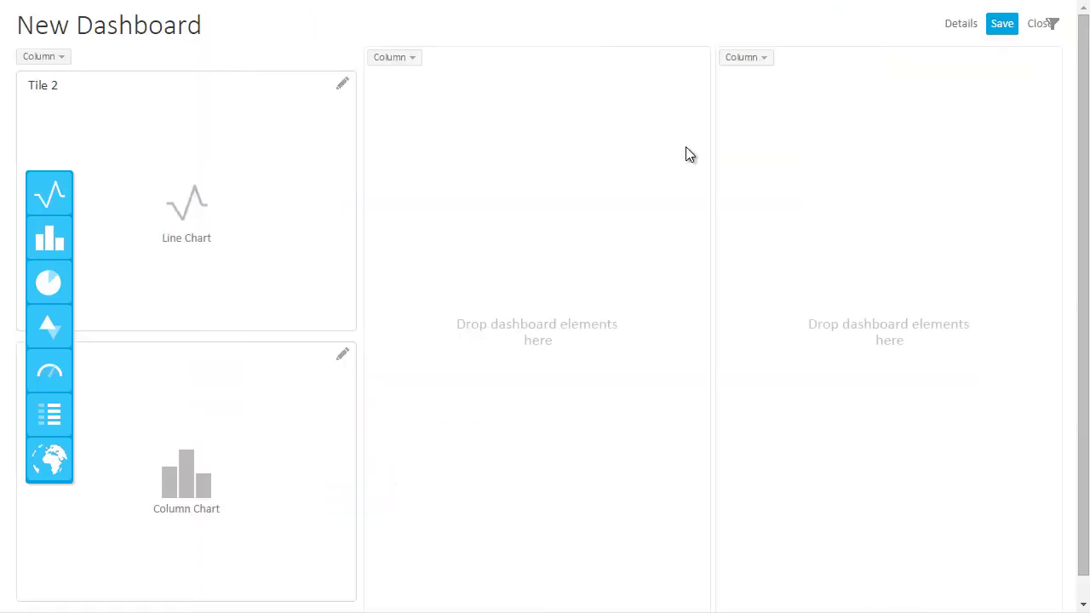
left_click(760, 60)
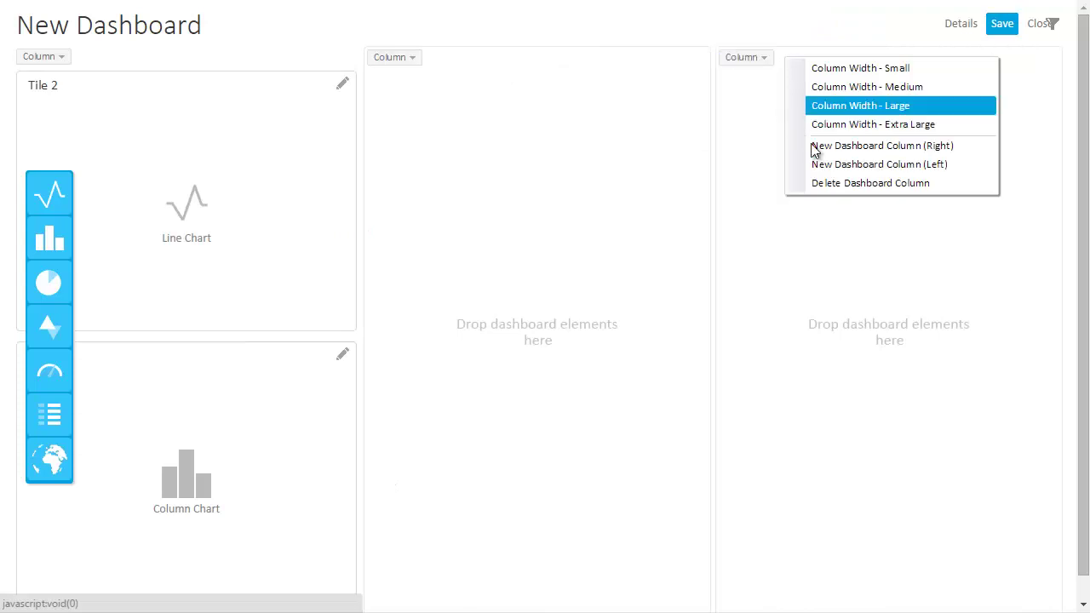
left_click(837, 184)
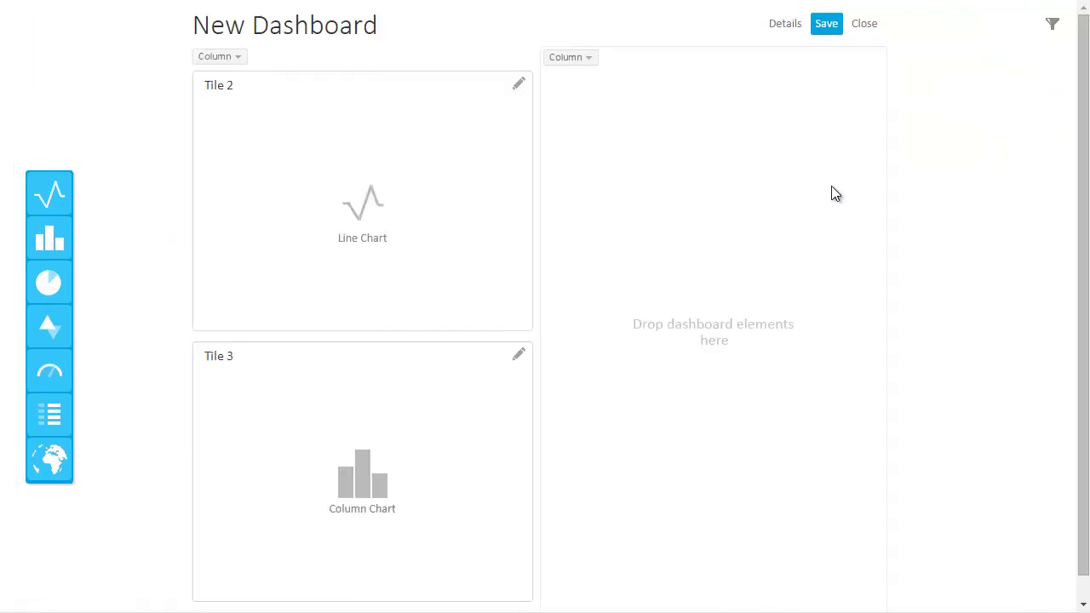
Make the second column Large and add pie and geo map tiles to it
left_click(575, 61)
left_click(660, 109)
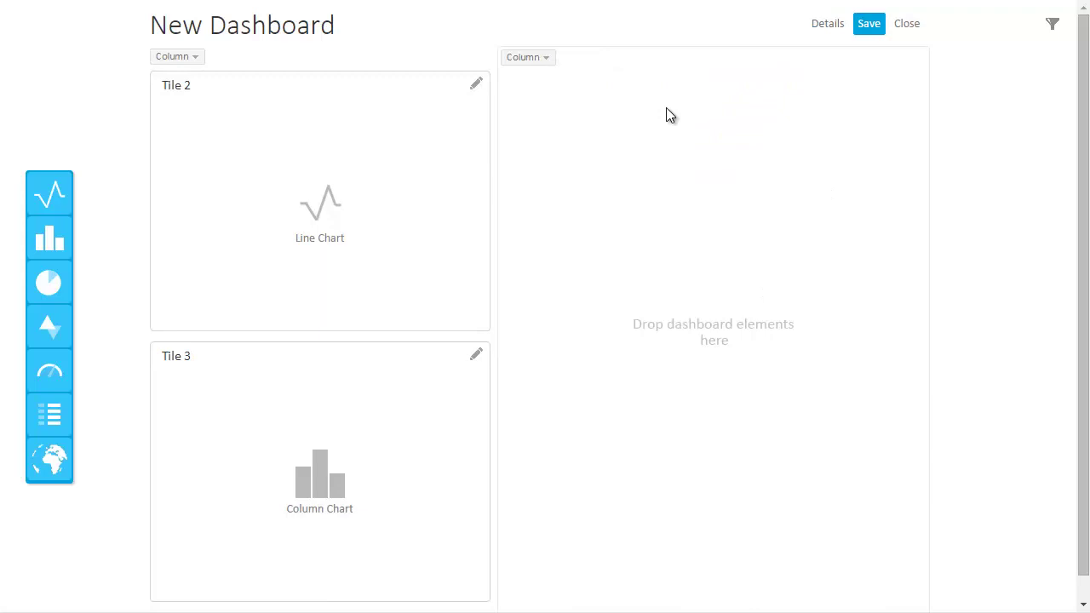
left_click_drag(42, 285, 704, 200)
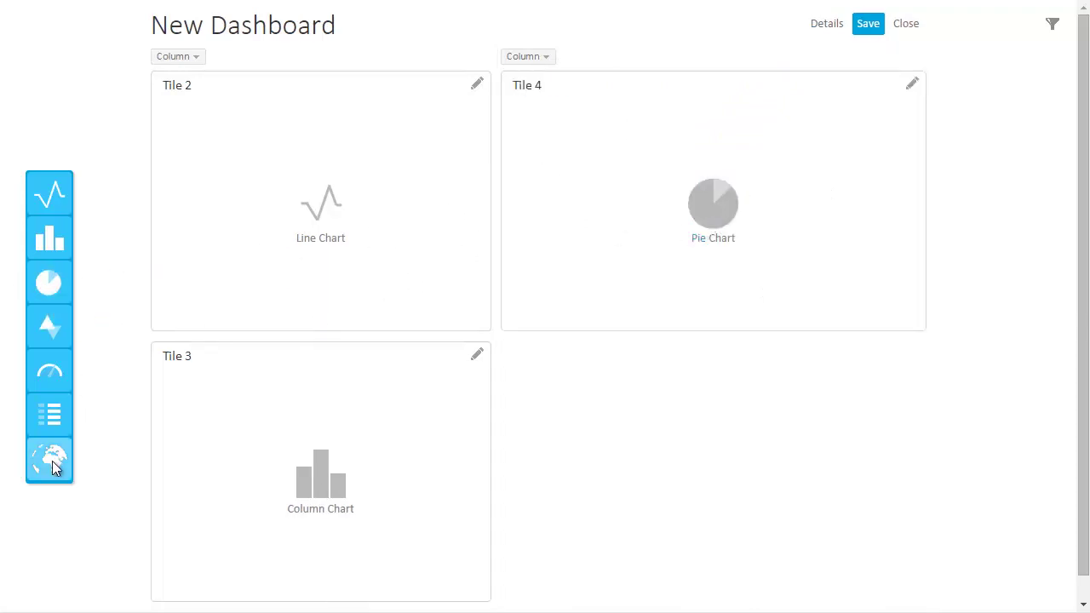
left_click_drag(50, 460, 663, 405)
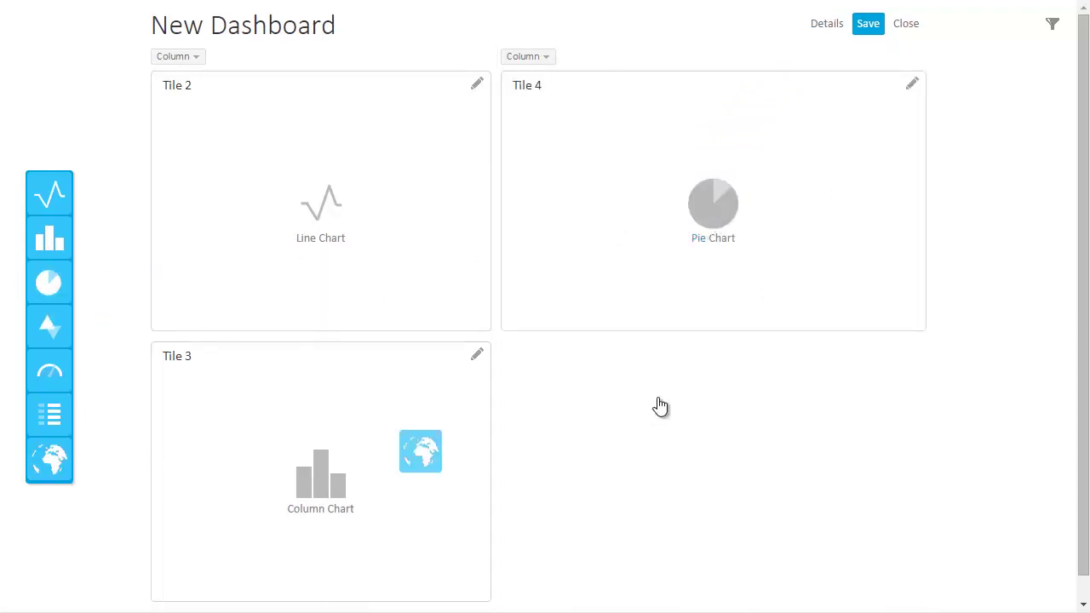
Point Tile 2 at the saved Bike sales over the years analysis as a country line chart
left_click(479, 84)
left_click(403, 73)
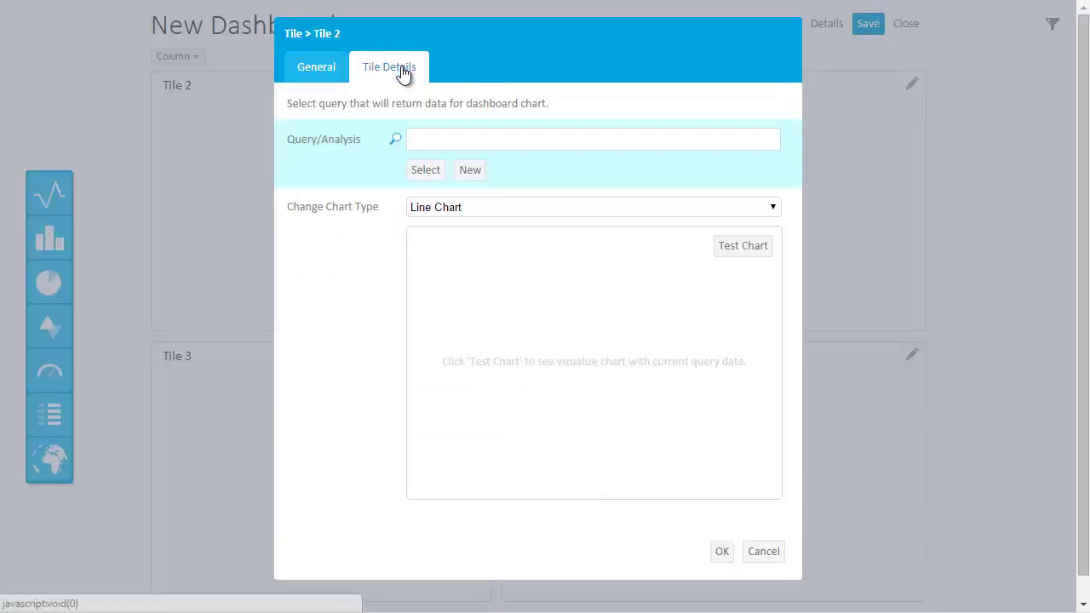
left_click(431, 171)
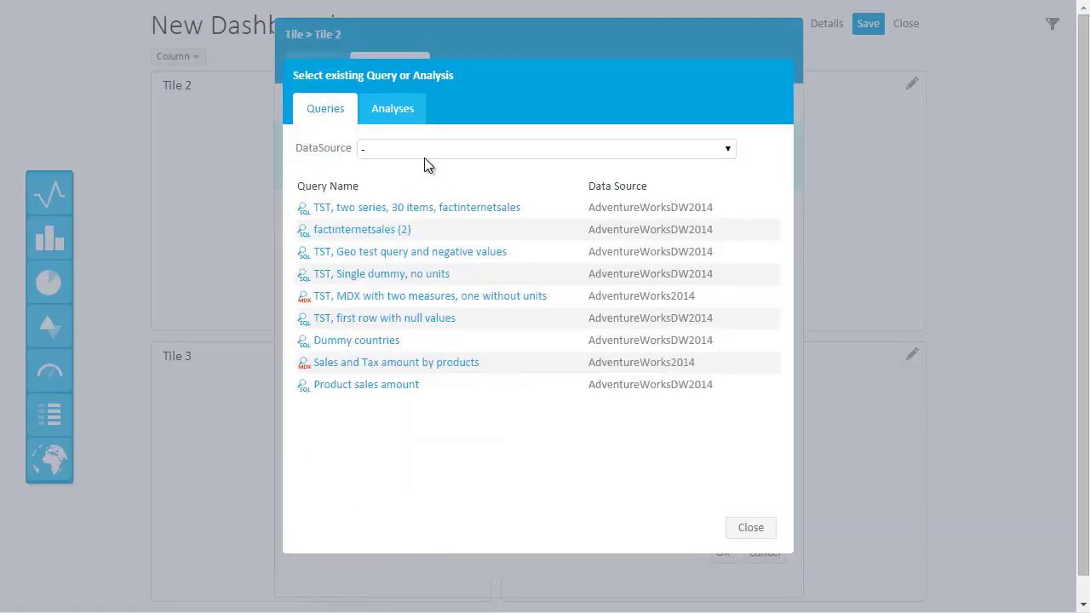
left_click(396, 105)
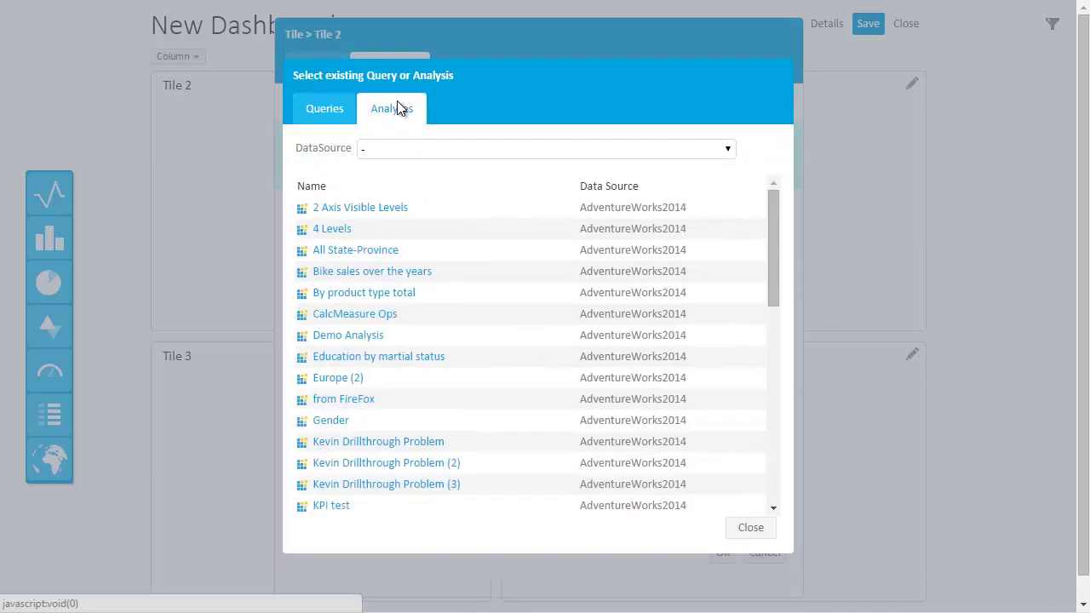
left_click(397, 273)
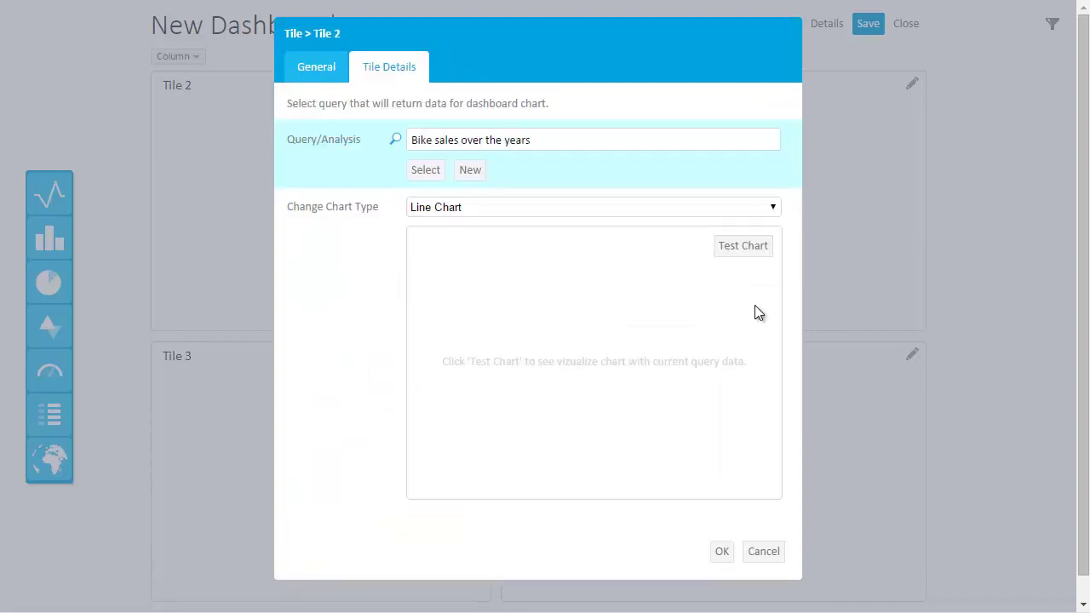
left_click(753, 247)
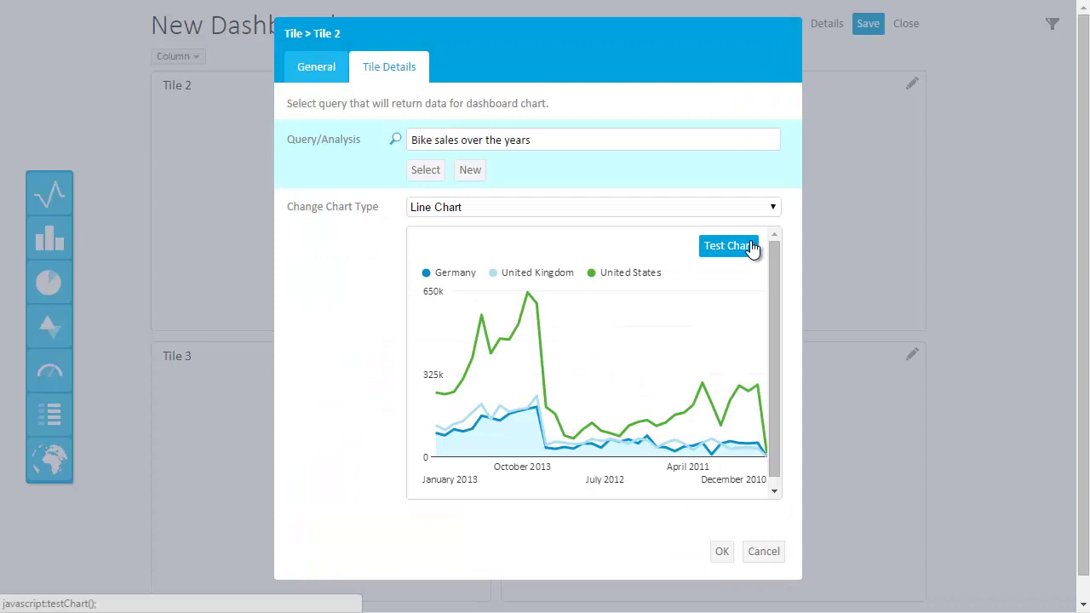
left_click(723, 552)
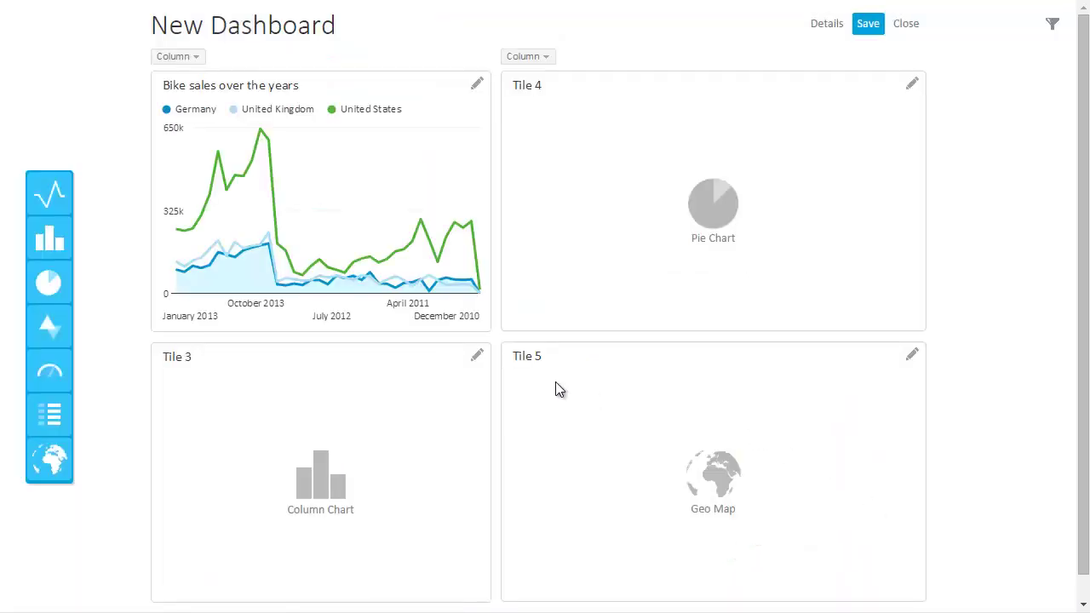
Bind Tile 3 to Demo Analysis, charting Bachelors versus Graduate Degree sales in columns
left_click(477, 358)
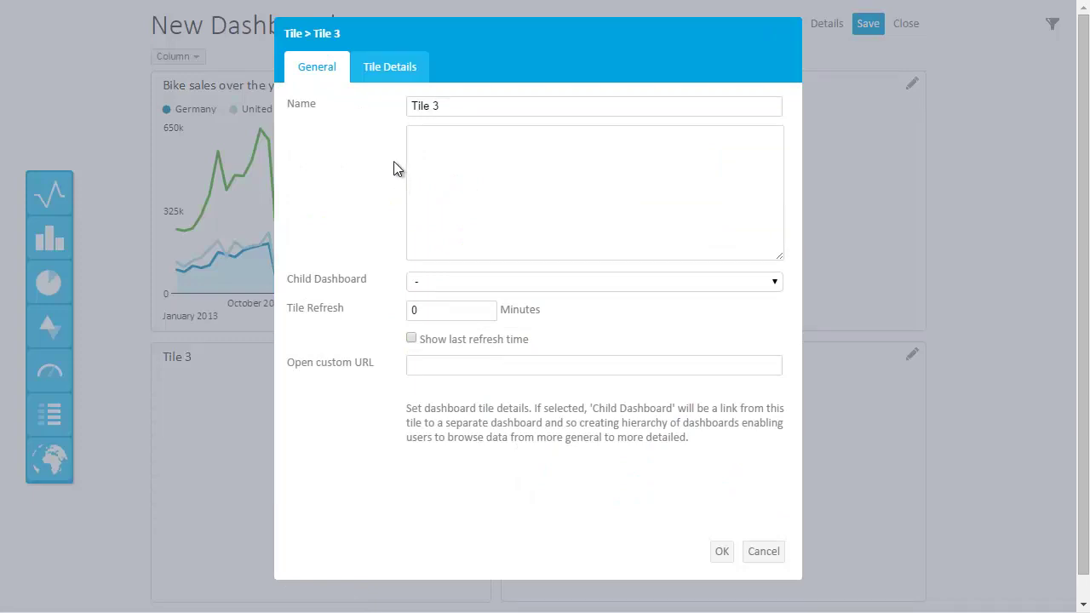
left_click(396, 66)
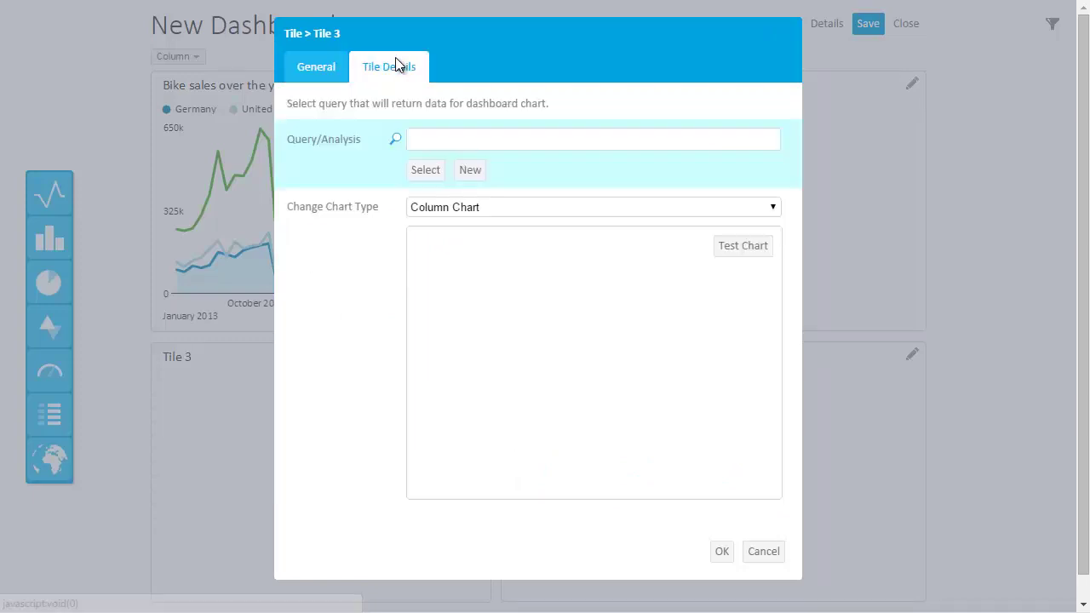
left_click(426, 171)
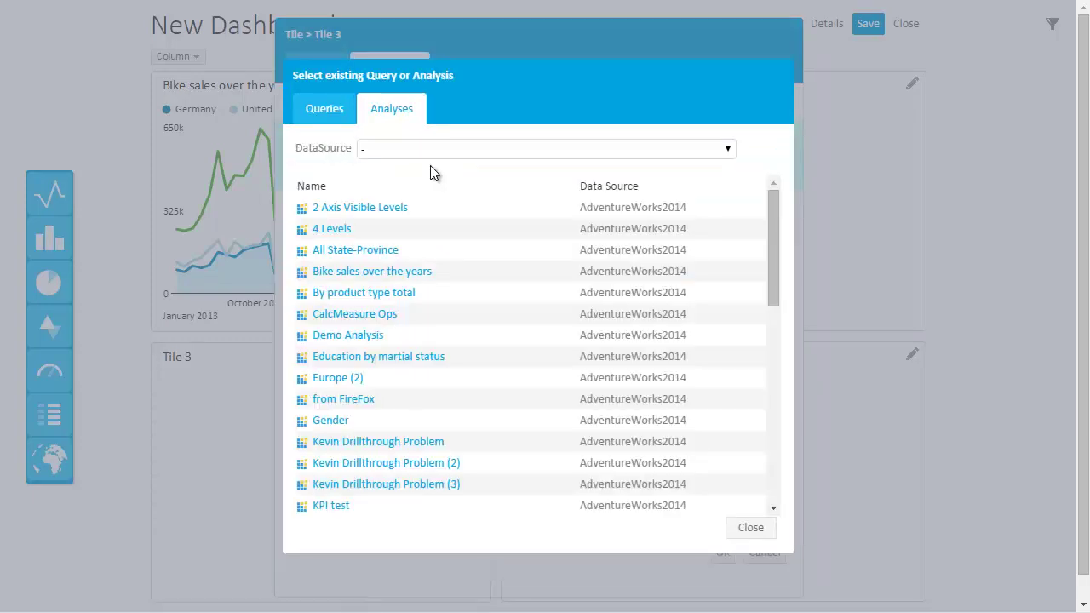
left_click(351, 336)
left_click(744, 251)
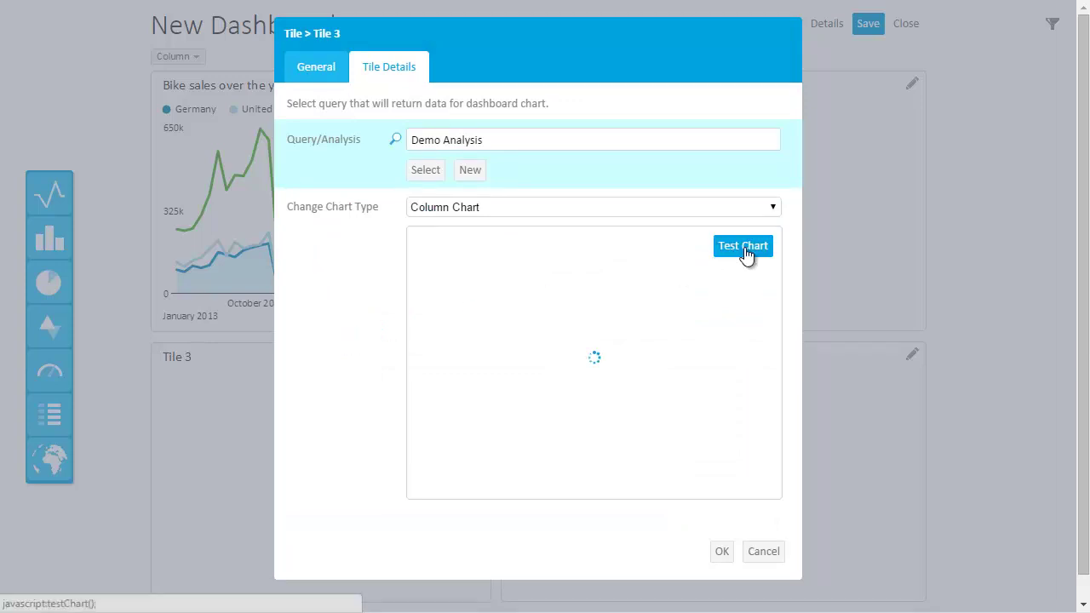
left_click(721, 551)
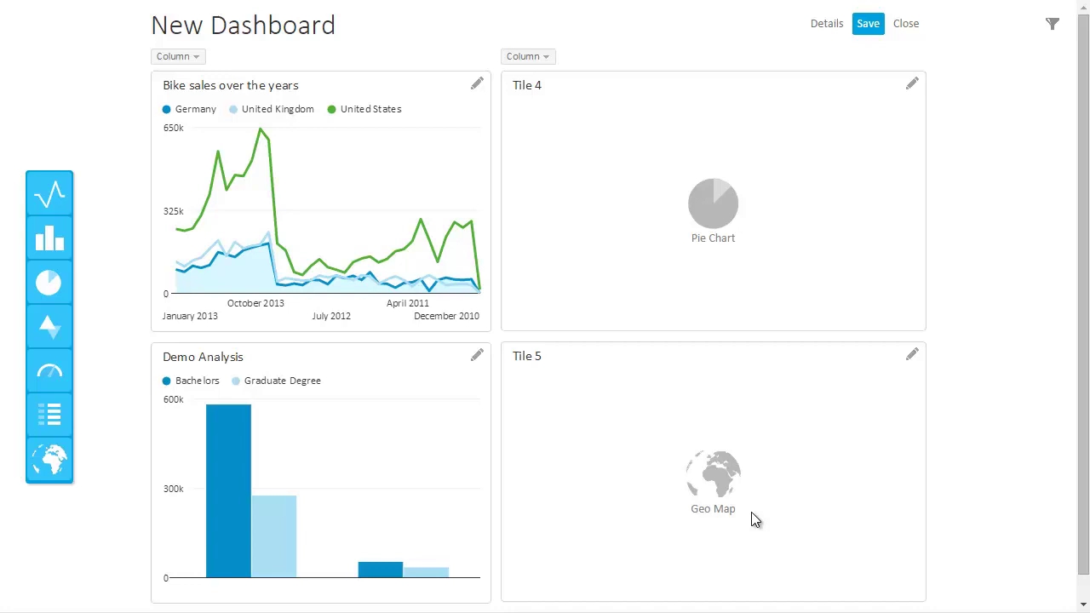
Create and run a new AdventureWorksDW2014 SQL query named Product Details for Tile 4
left_click(912, 86)
left_click(396, 72)
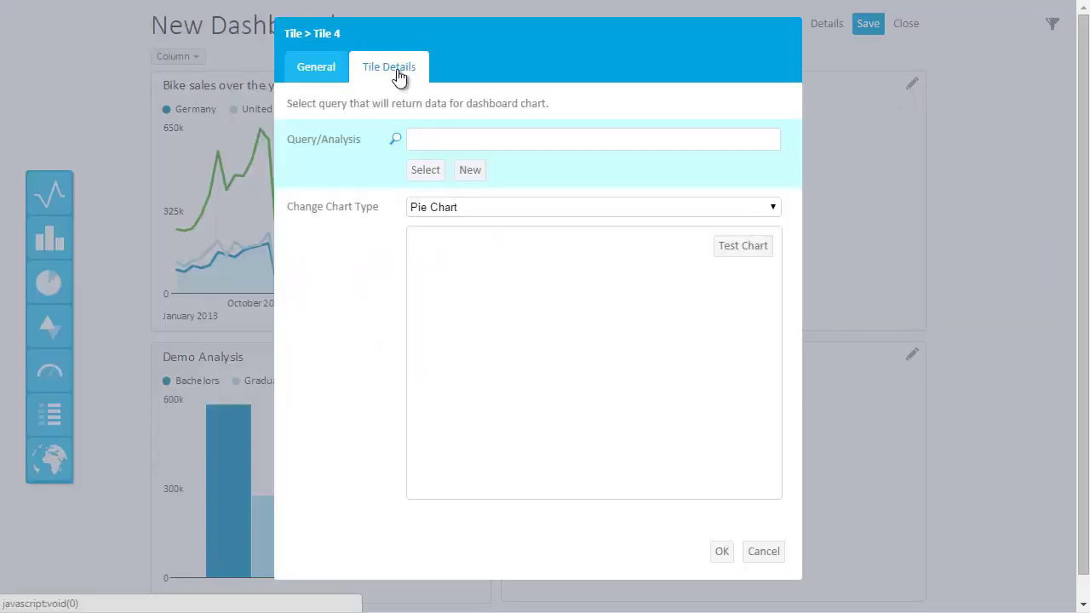
left_click(467, 170)
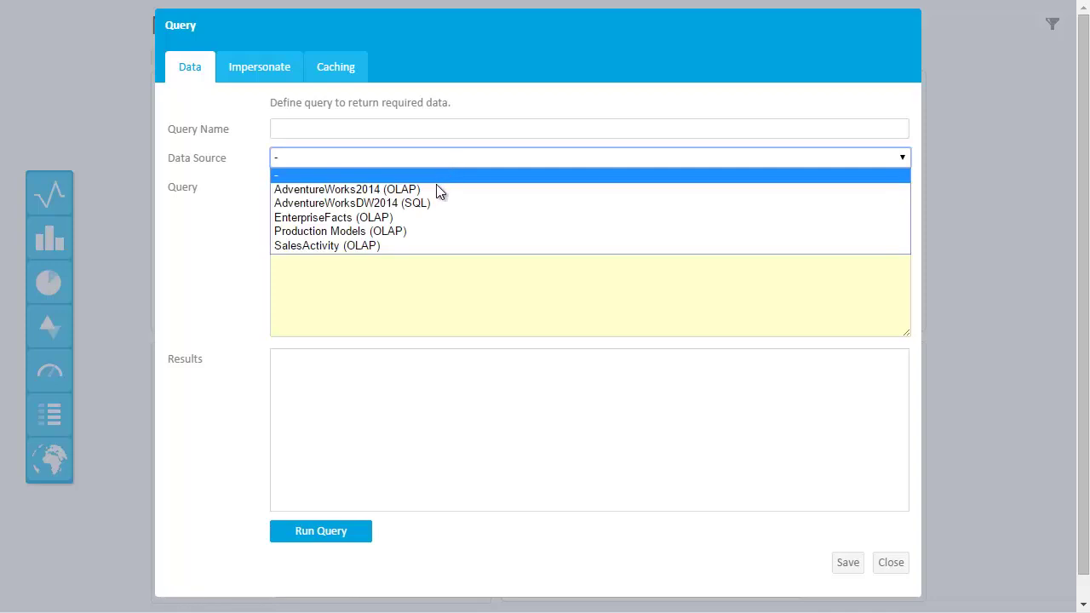
left_click(433, 202)
left_click(364, 256)
type("select top 10  englishproductname as 'Product Name', salesamount as 'Sales amount'  from factinternetsales left join dimproduct on factinternetsales.productKey = dimproduct.productKey order by salesordernumber desc")
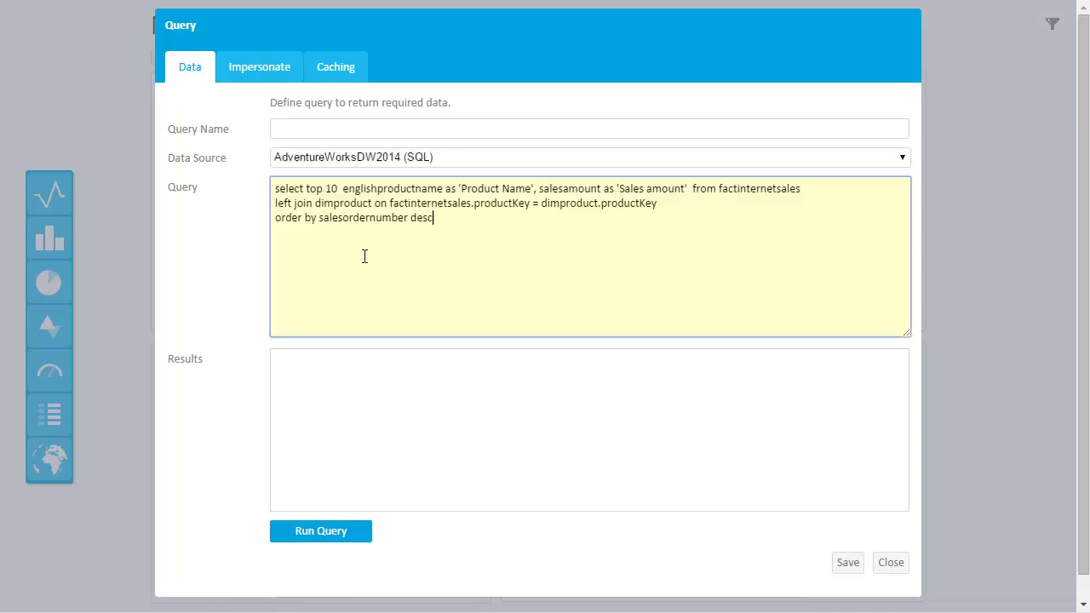
left_click(361, 128)
type("P")
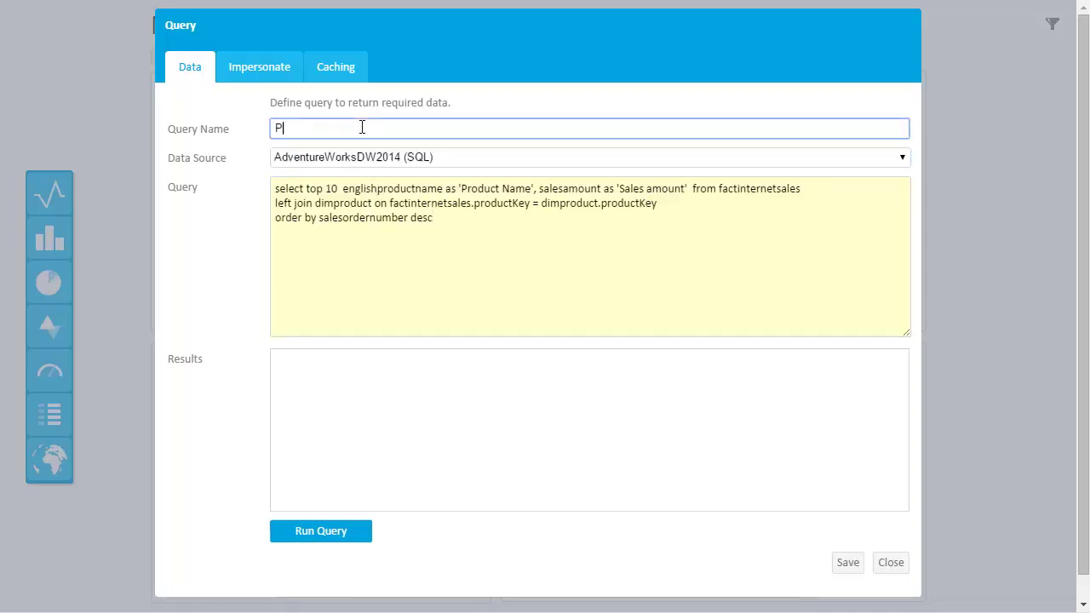
type("roduct Details")
left_click(339, 529)
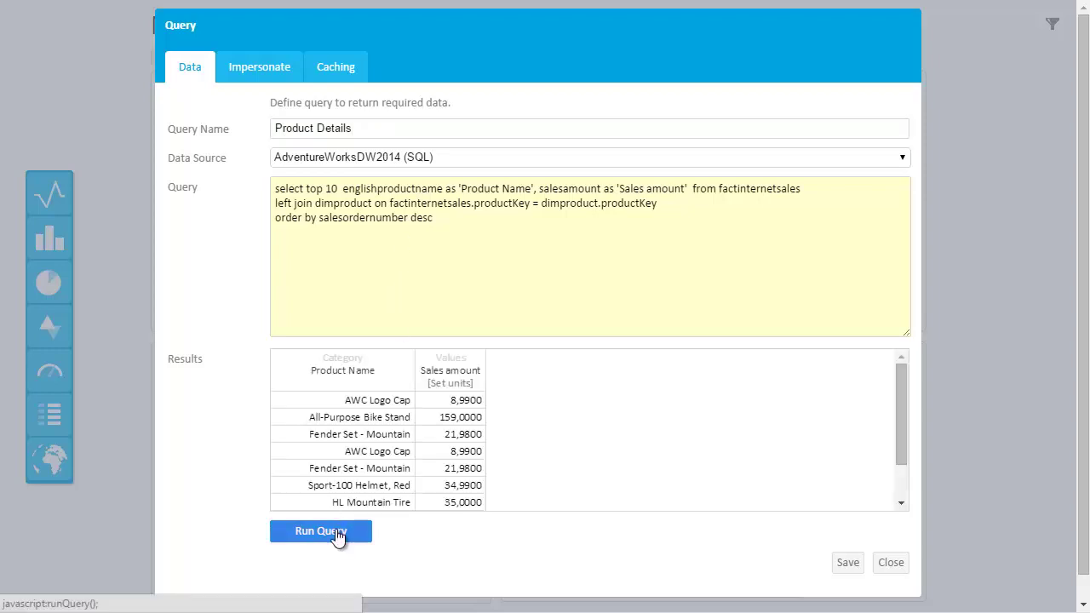
Set the Sales amount unit to USD, save the query, and accept Tile 4 as a pie chart
left_click(465, 384)
left_click(515, 239)
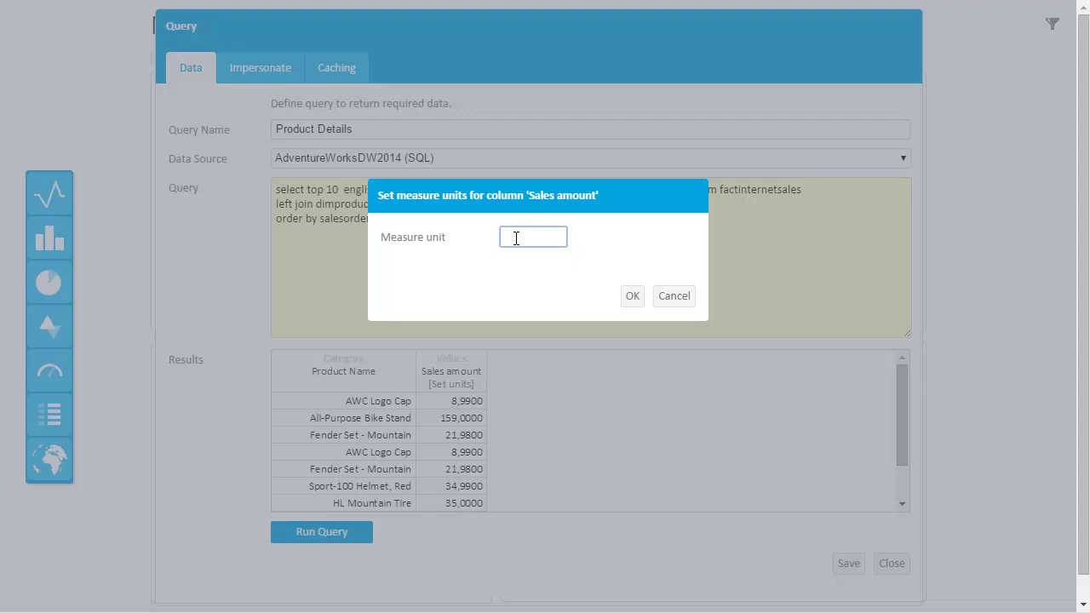
type("USD")
left_click(630, 296)
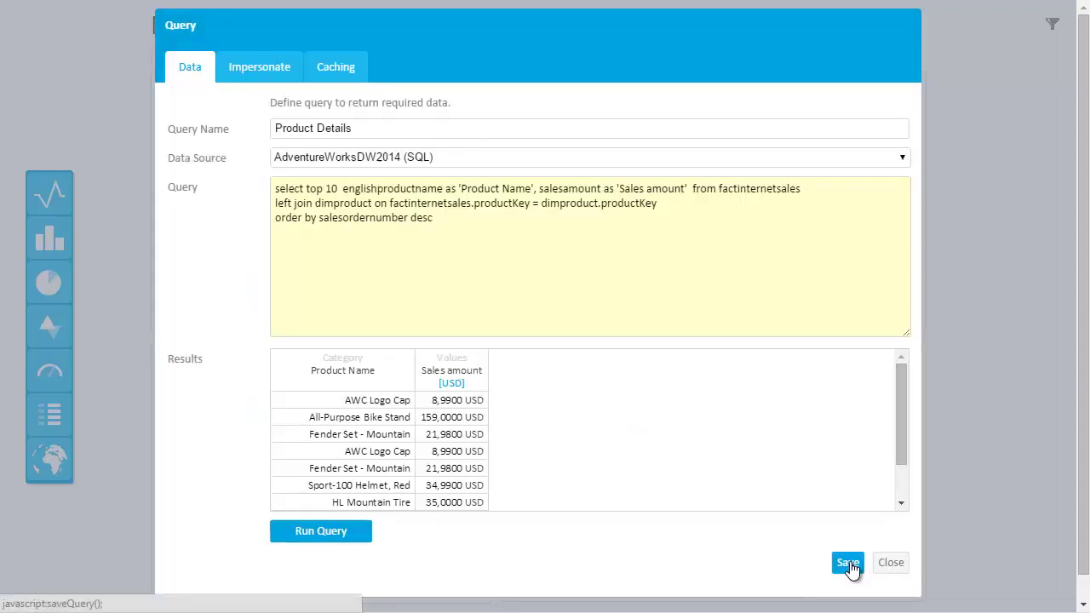
left_click(848, 564)
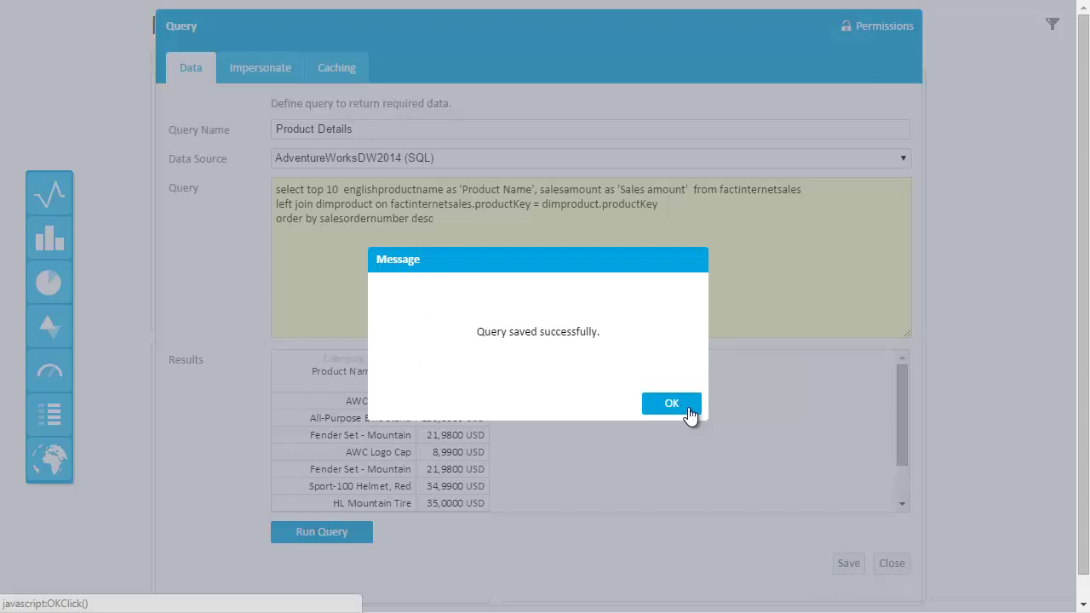
left_click(688, 409)
left_click(737, 248)
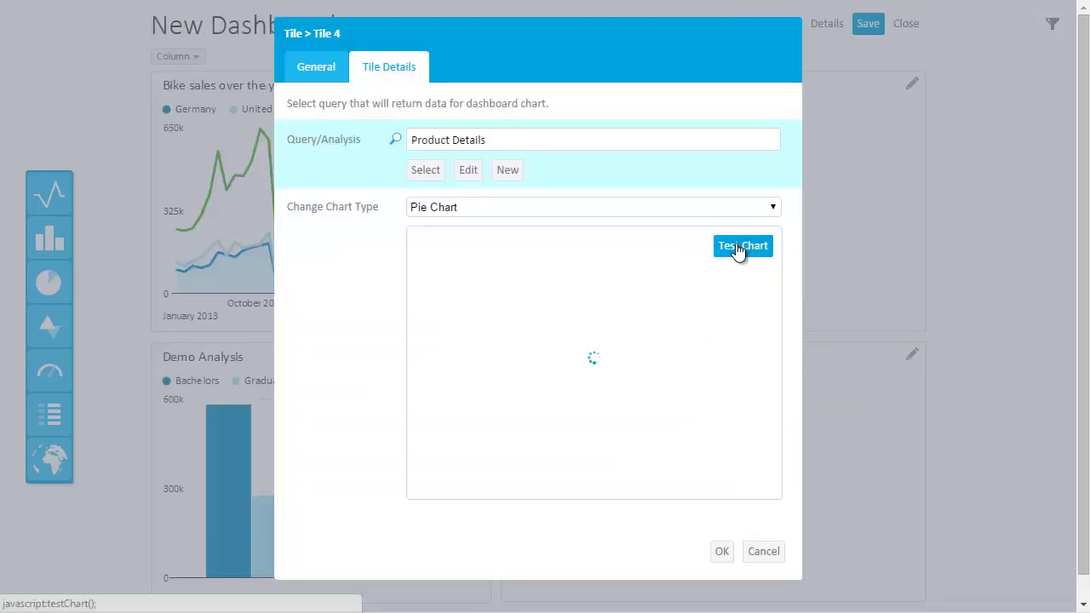
left_click(724, 551)
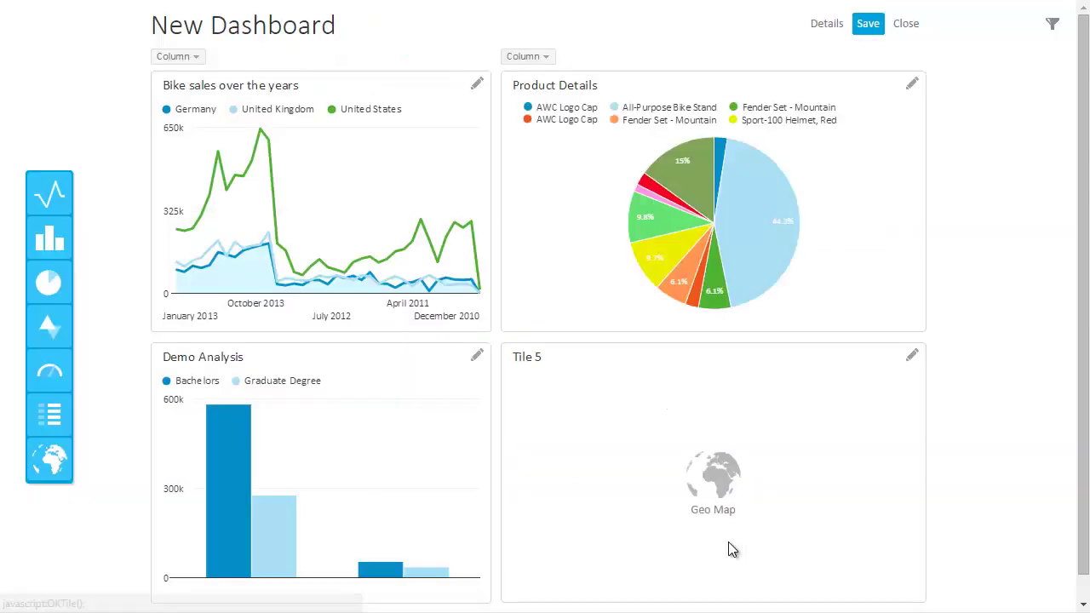
Set the fifth tile to the World sales geo map and move Product Details to the lower left
left_click(912, 356)
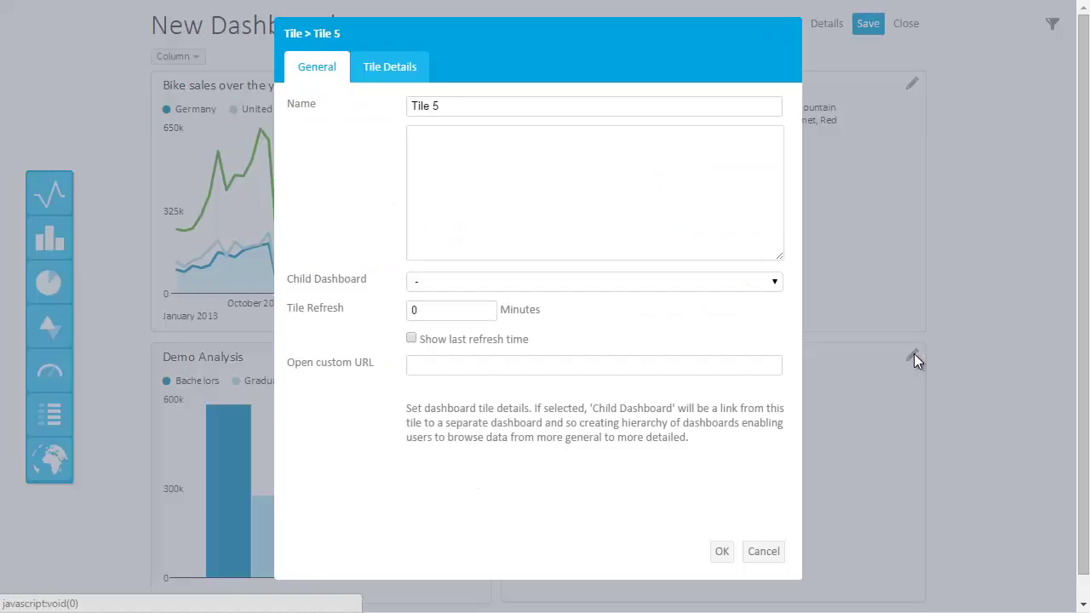
left_click(389, 65)
left_click(418, 170)
scroll(353, 493, "down", 10)
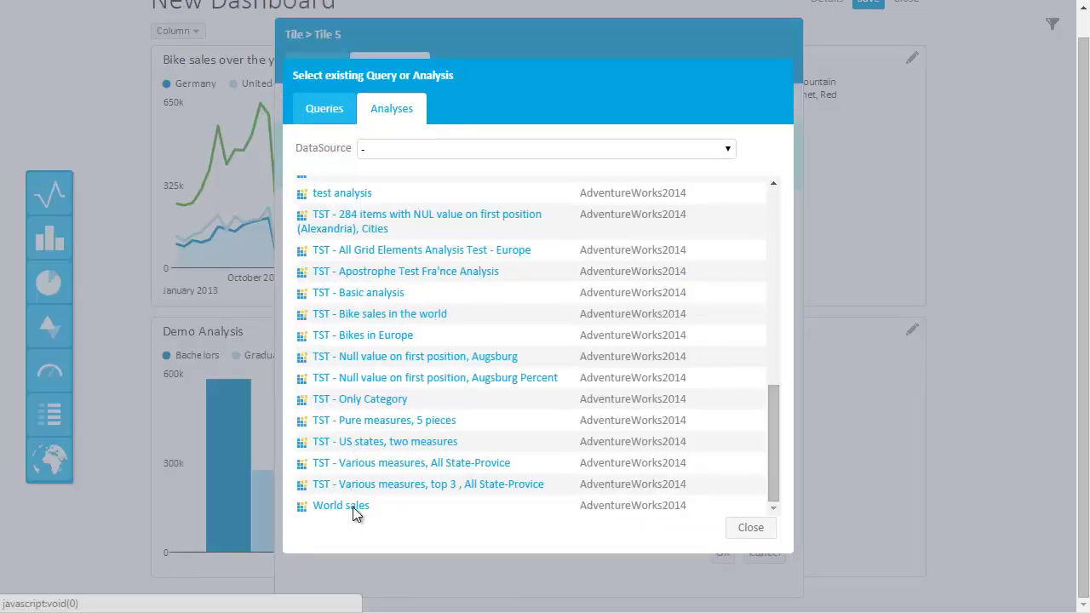
left_click(355, 508)
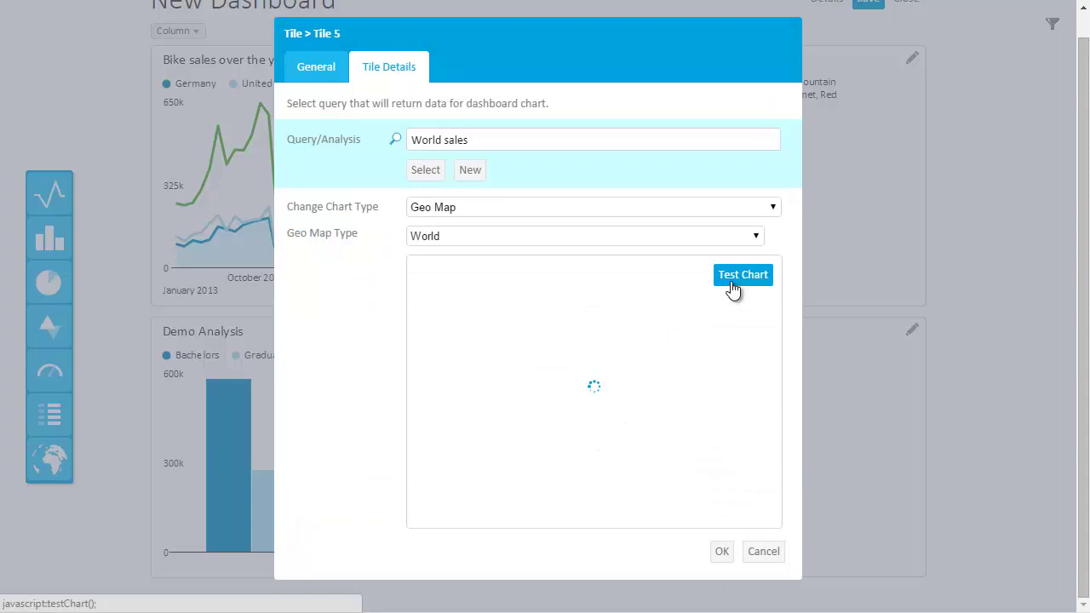
left_click(721, 551)
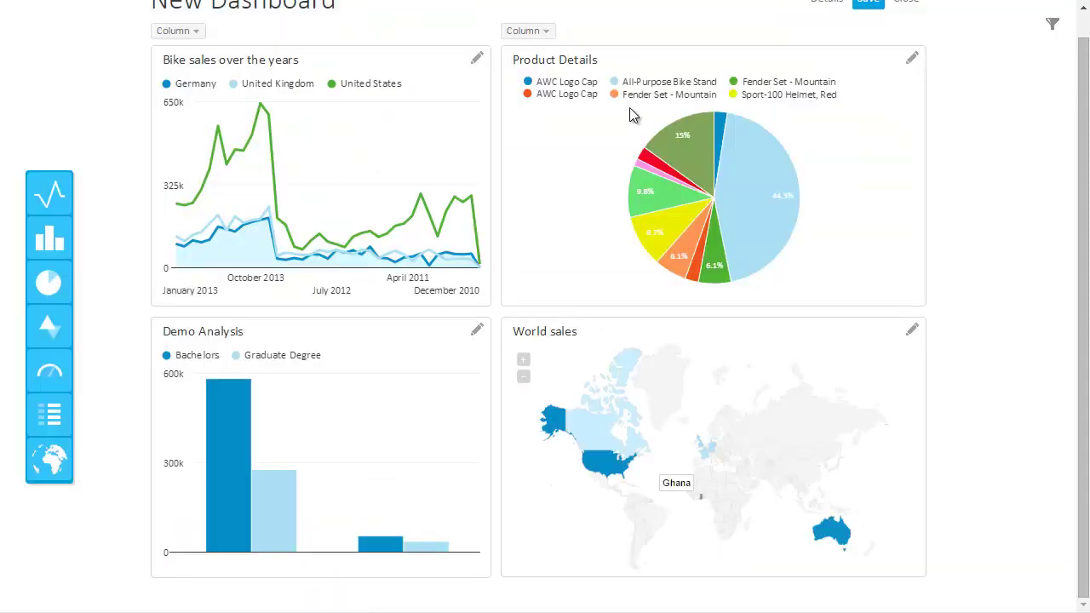
mouse_move(671, 57)
left_mouse_down()
mouse_move(404, 317)
mouse_move(679, 204)
left_mouse_up()
scroll(404, 317, "down", 3)
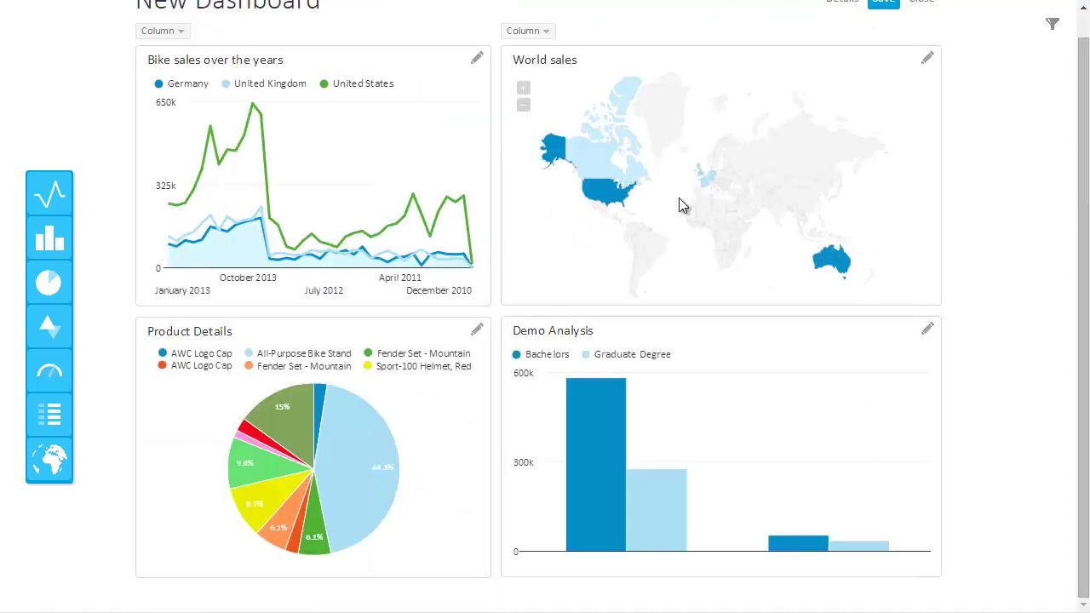
Change the Product Details tile's chart type to List and drag Demo Analysis to the trash
left_click(476, 332)
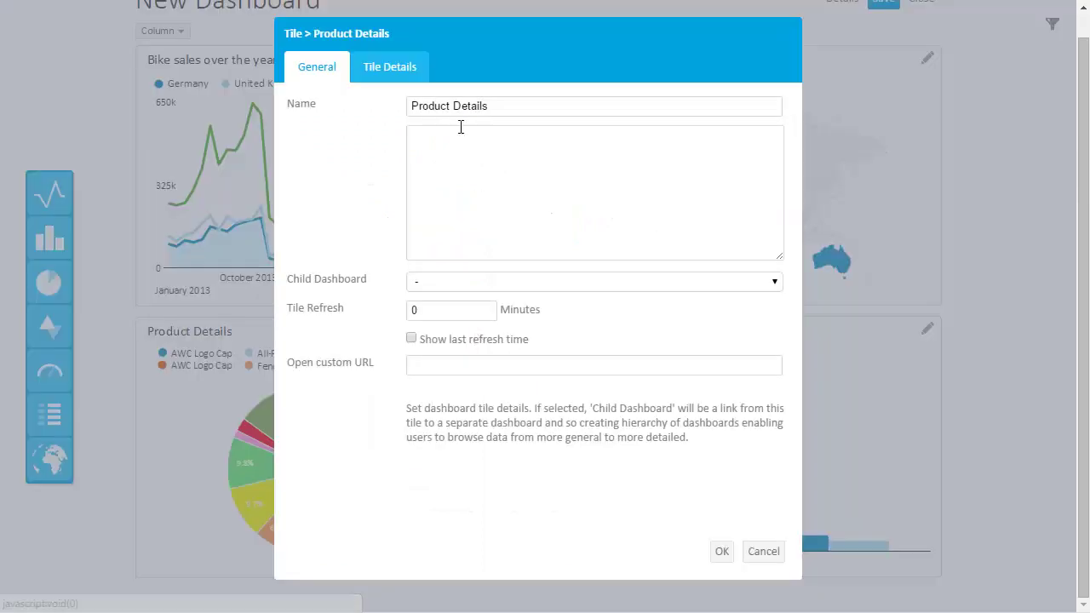
left_click(413, 61)
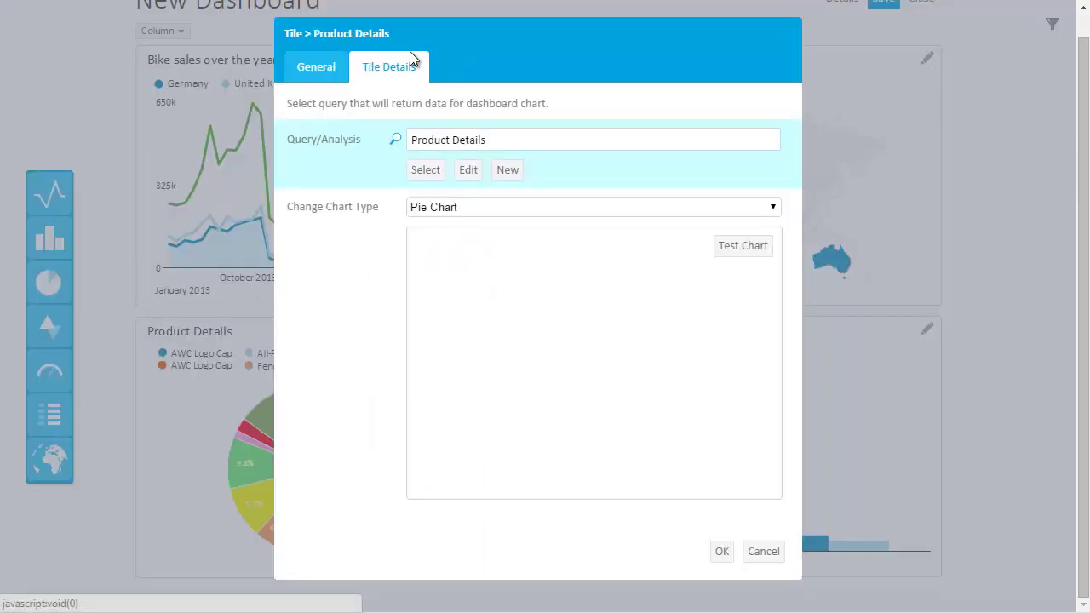
left_click(686, 208)
left_click(555, 265)
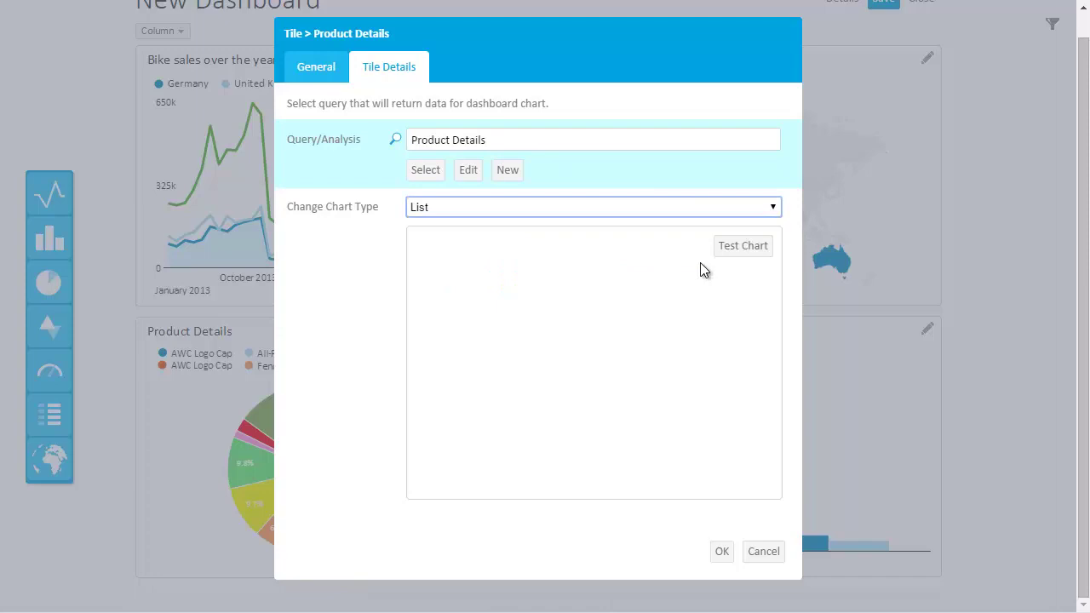
left_click(732, 249)
left_click(721, 551)
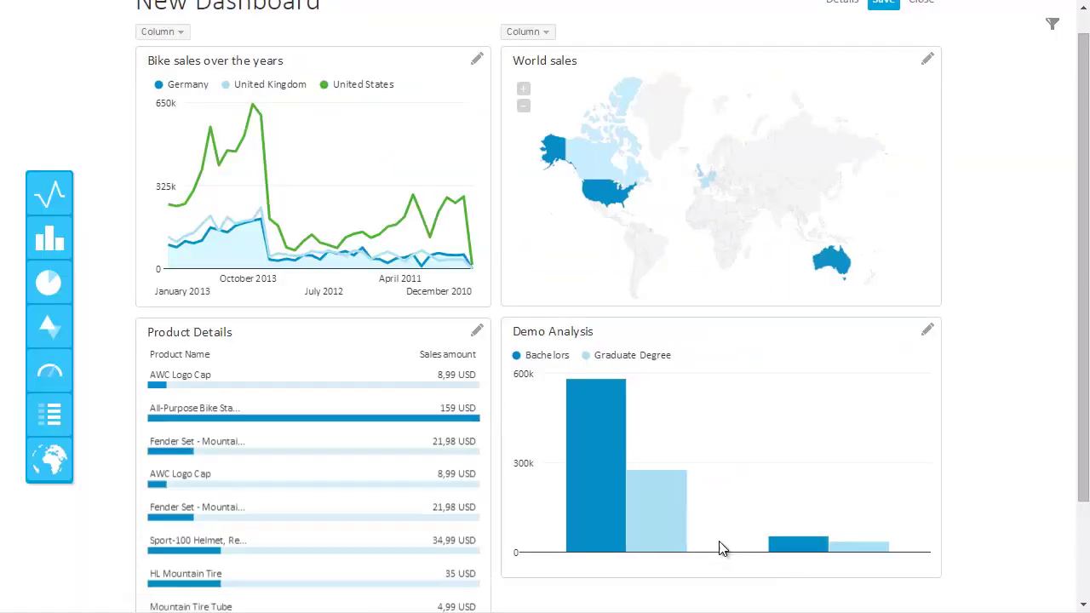
left_click_drag(721, 549, 51, 532)
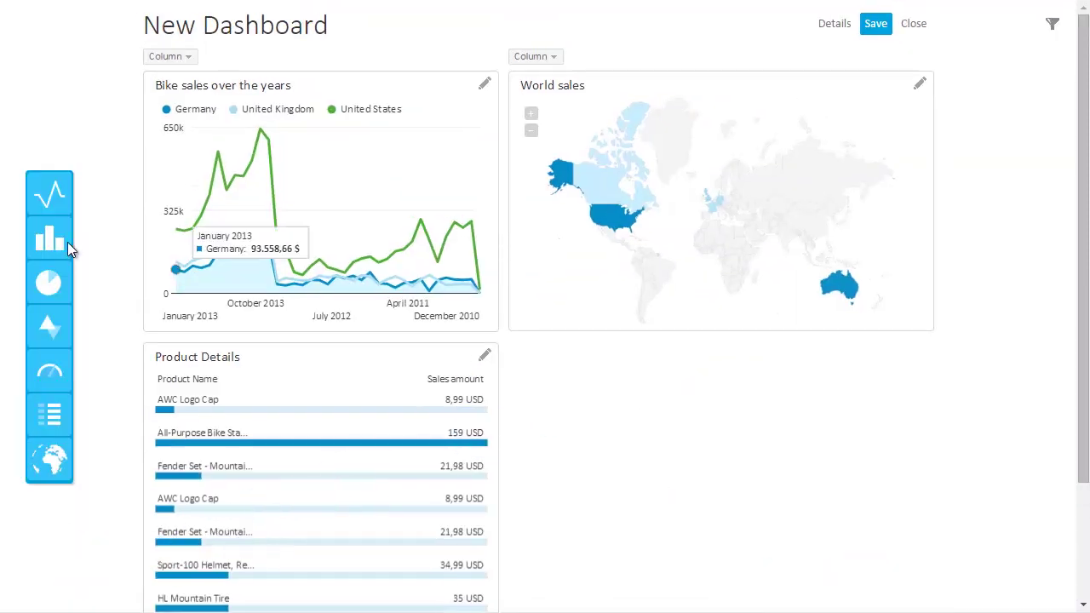
Drop a new column chart tile into the empty slot and bind it to Education by martial status
left_click_drag(68, 242, 752, 392)
left_click(918, 355)
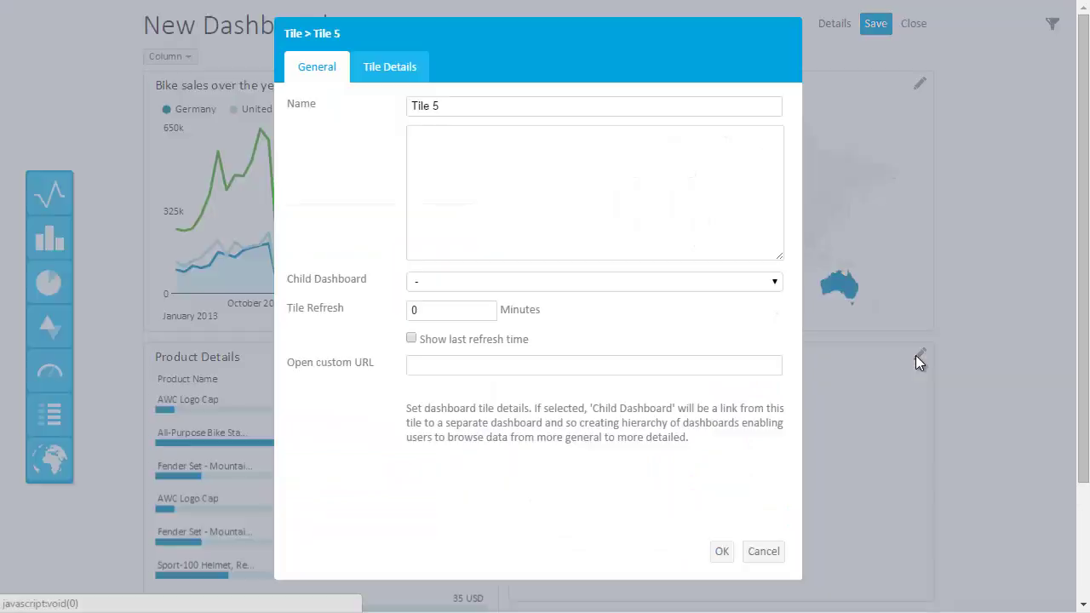
left_click(409, 75)
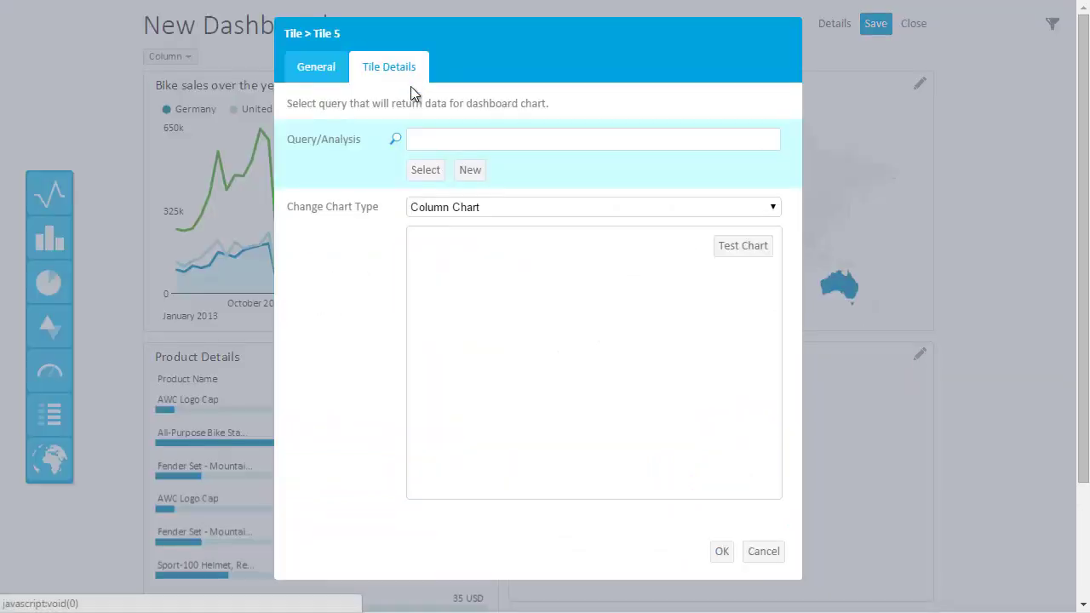
left_click(425, 170)
scroll(389, 239, "up", 3)
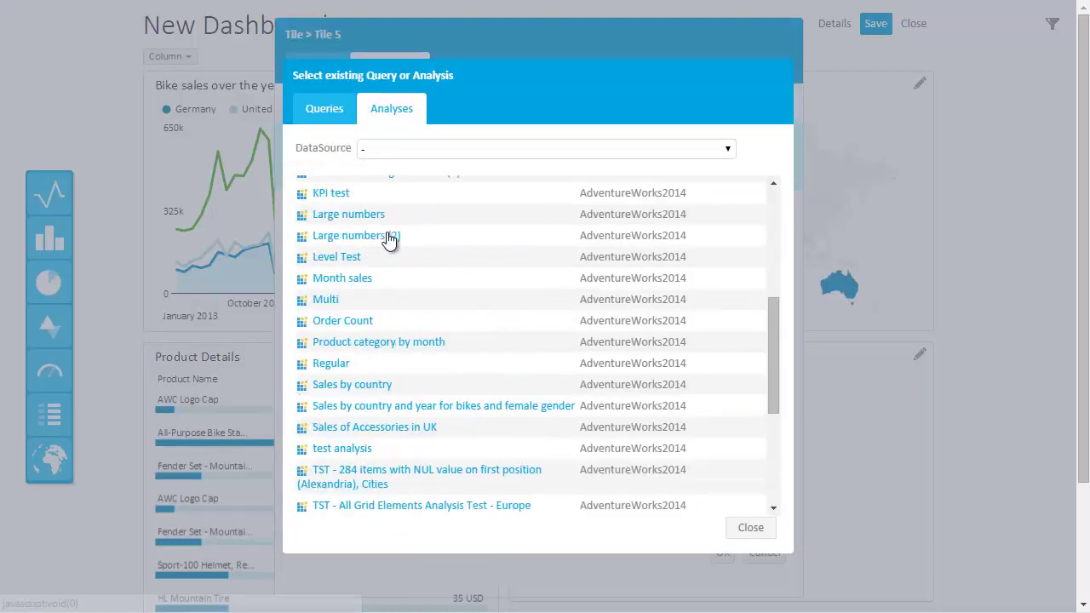
scroll(388, 241, "up", 5)
left_click(348, 352)
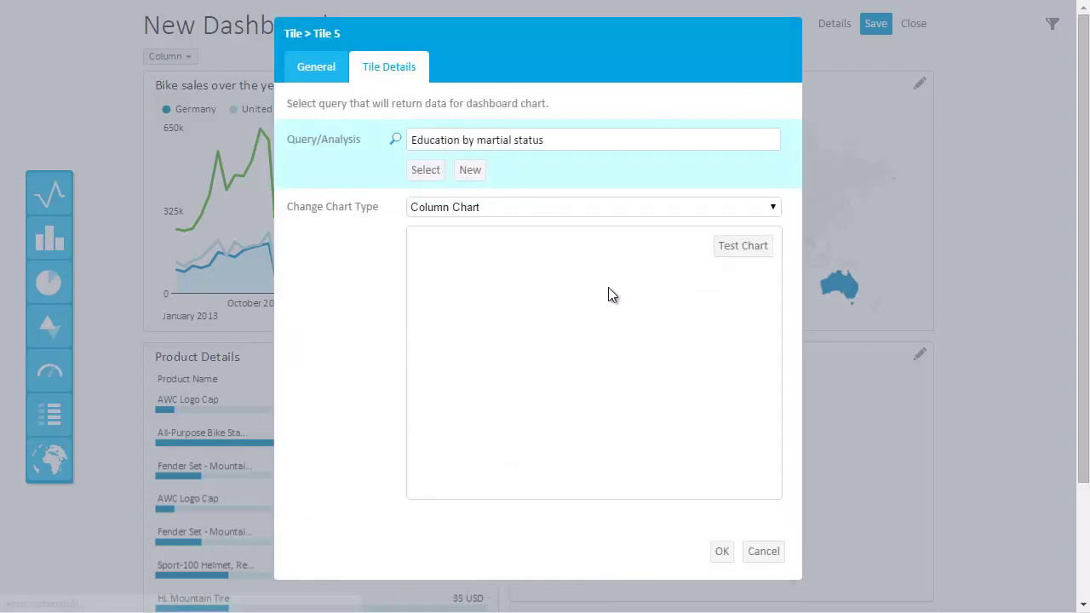
left_click(743, 247)
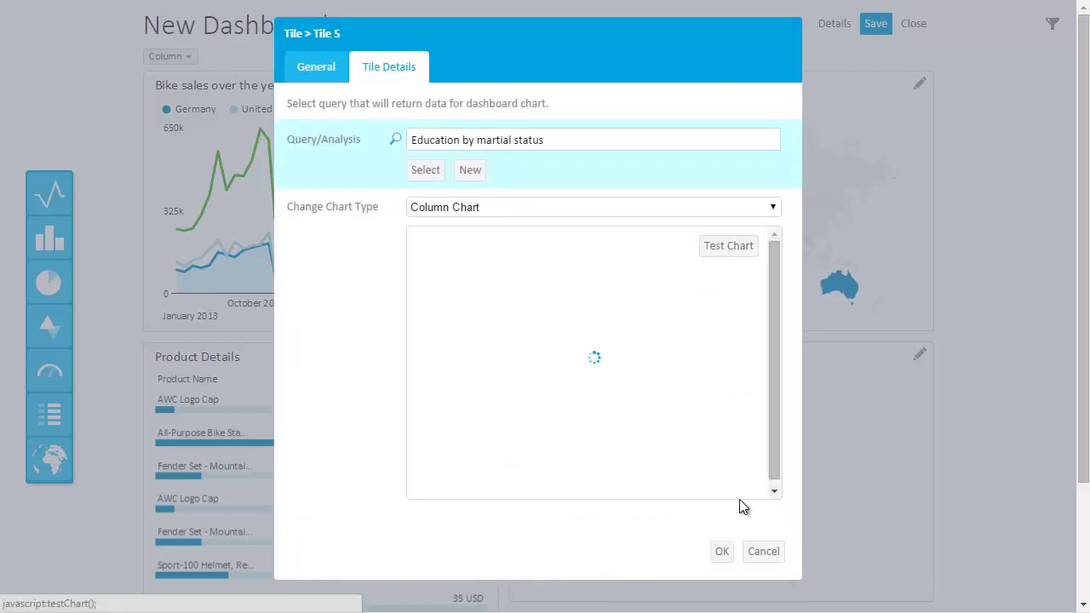
left_click(725, 551)
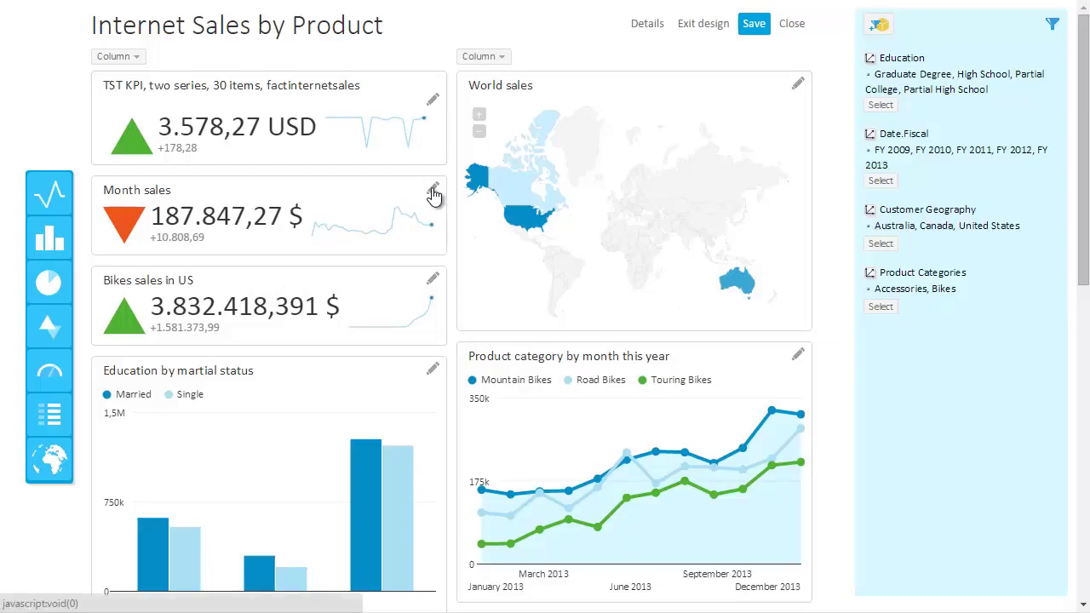
Make the Month sales KPI value come from the Bike sales over the years analysis
left_click(430, 192)
left_click(399, 75)
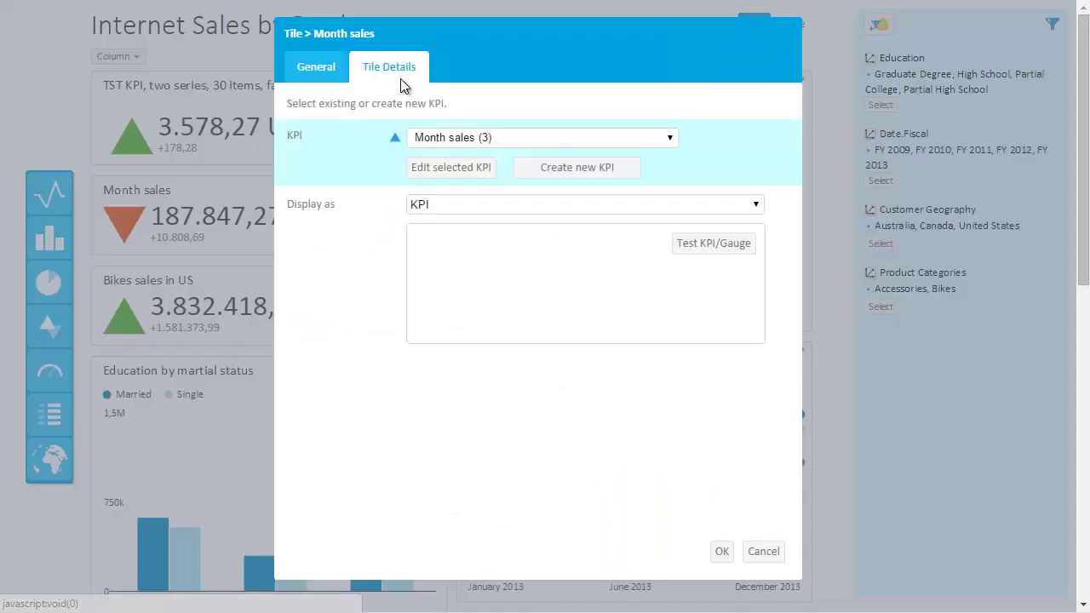
left_click(434, 168)
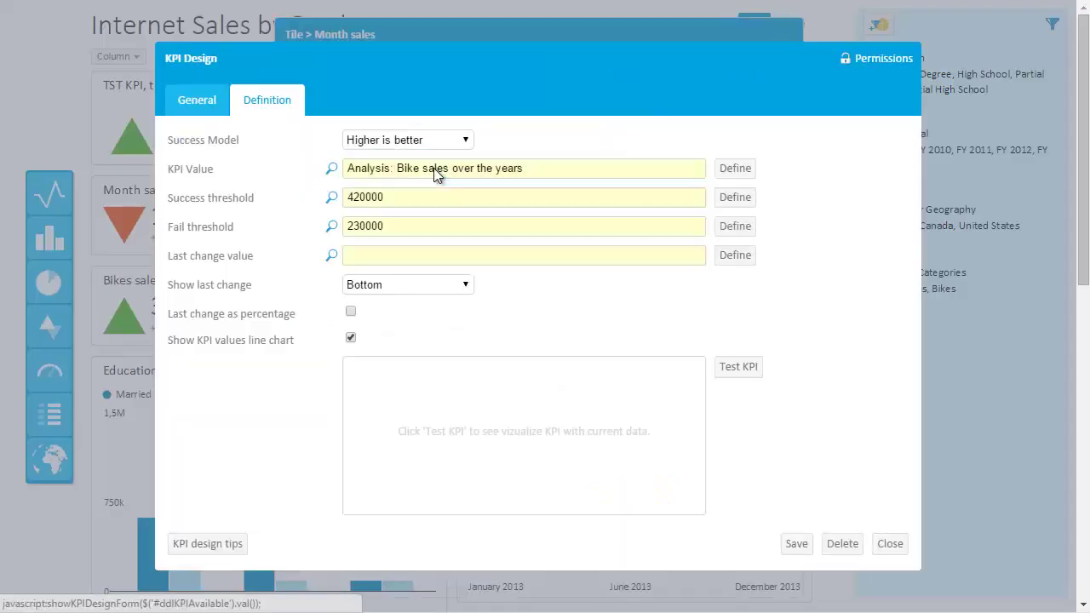
left_click(735, 168)
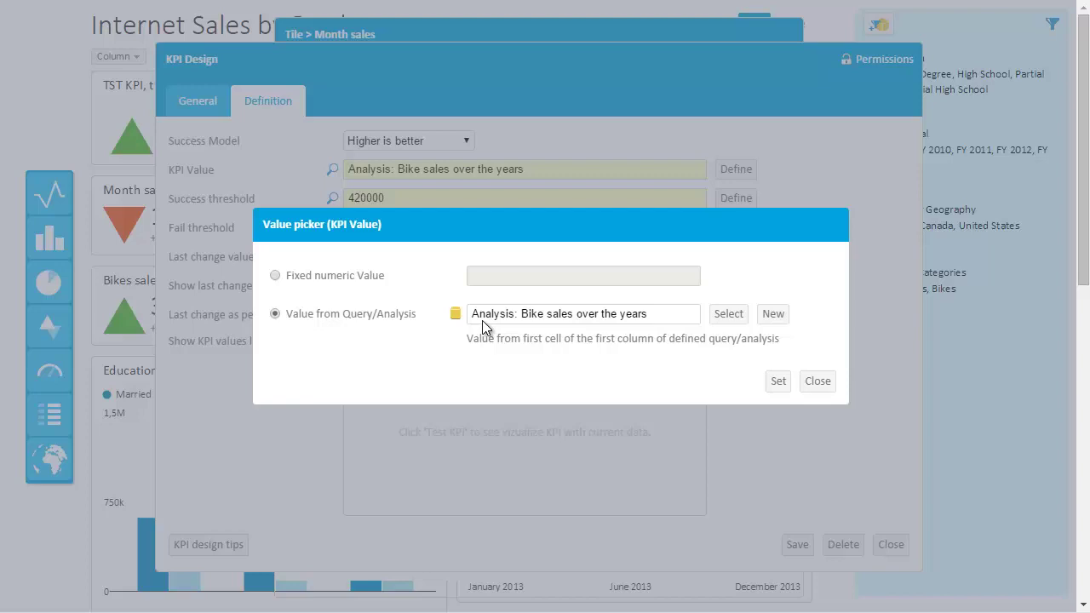
left_click(723, 314)
left_click(388, 279)
left_click(778, 382)
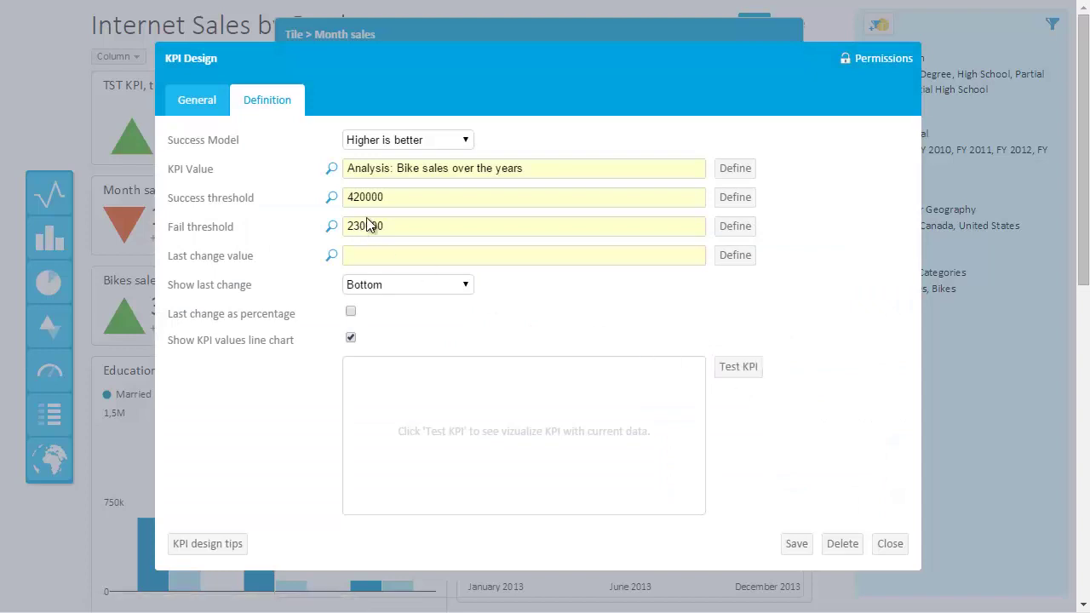
left_click(733, 203)
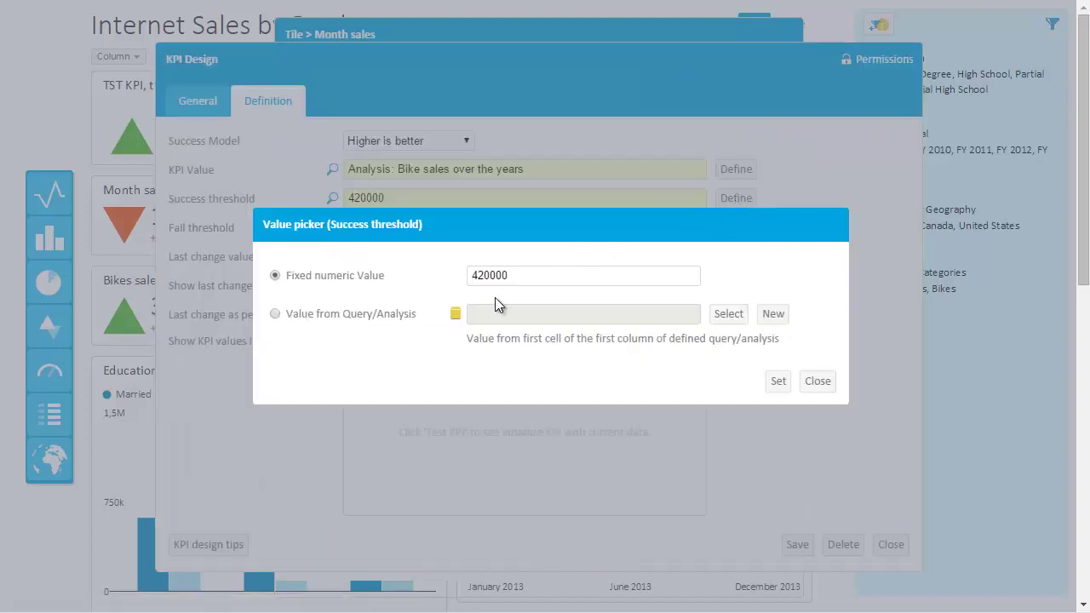
Lower the Month sales KPI fail threshold to a fixed 150000, leaving success unchanged
left_click(813, 382)
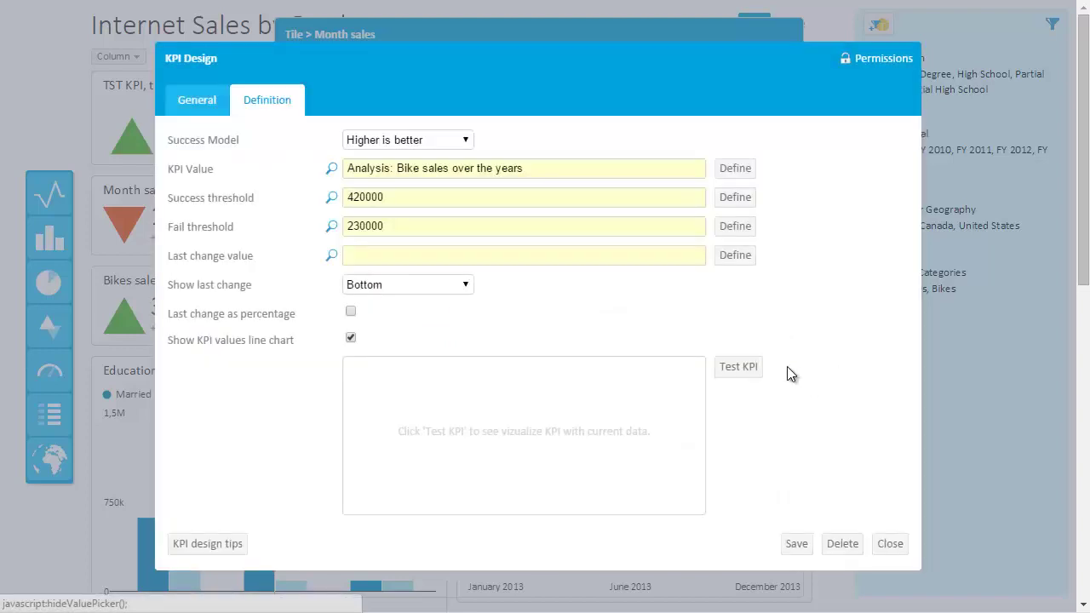
left_click(733, 228)
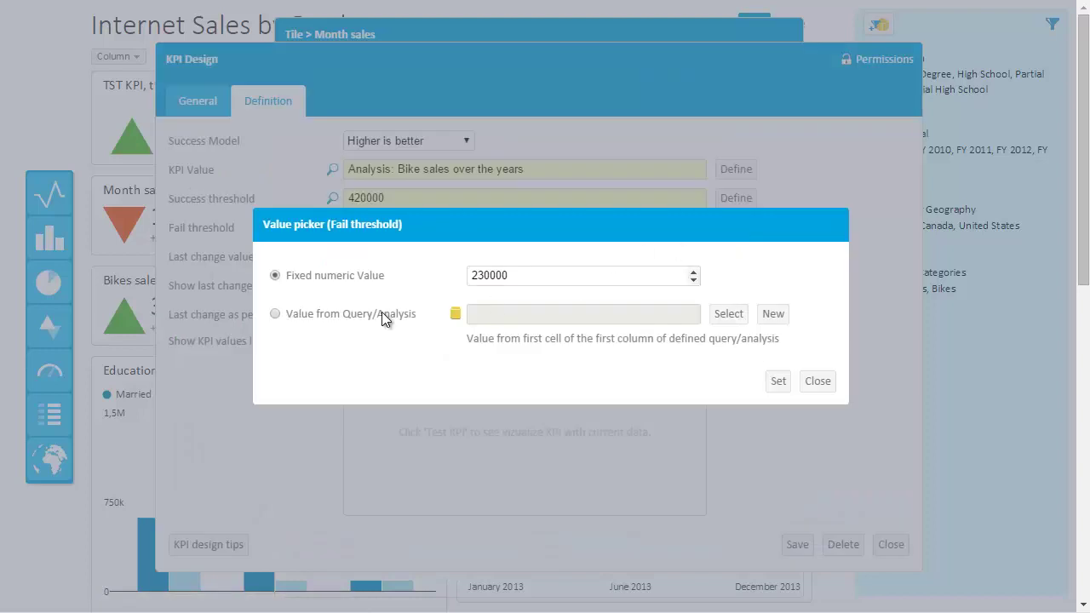
left_click(275, 315)
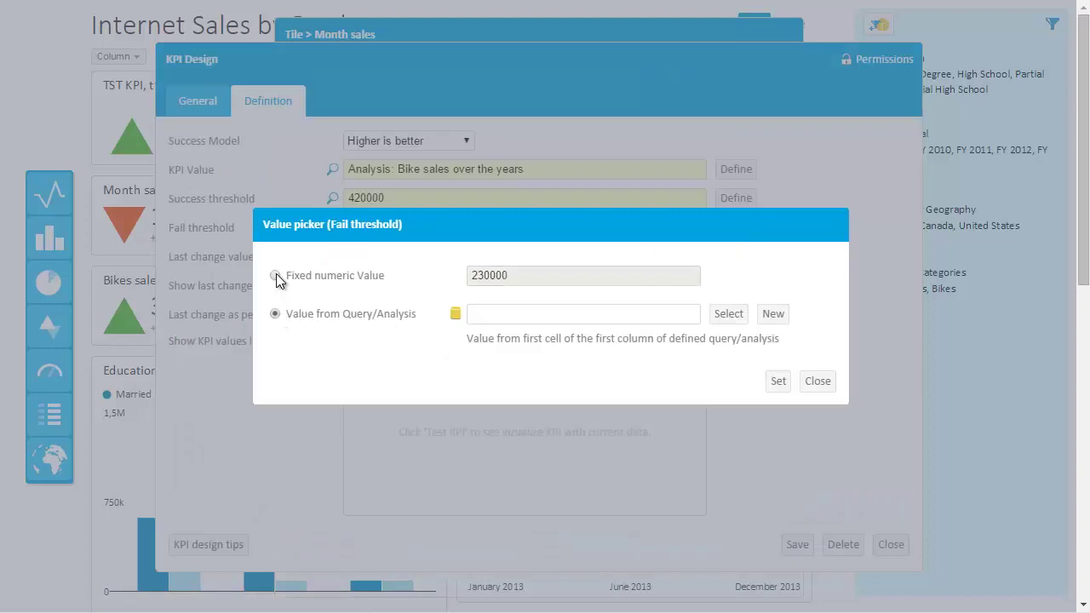
left_click(275, 276)
left_click_drag(490, 275, 460, 279)
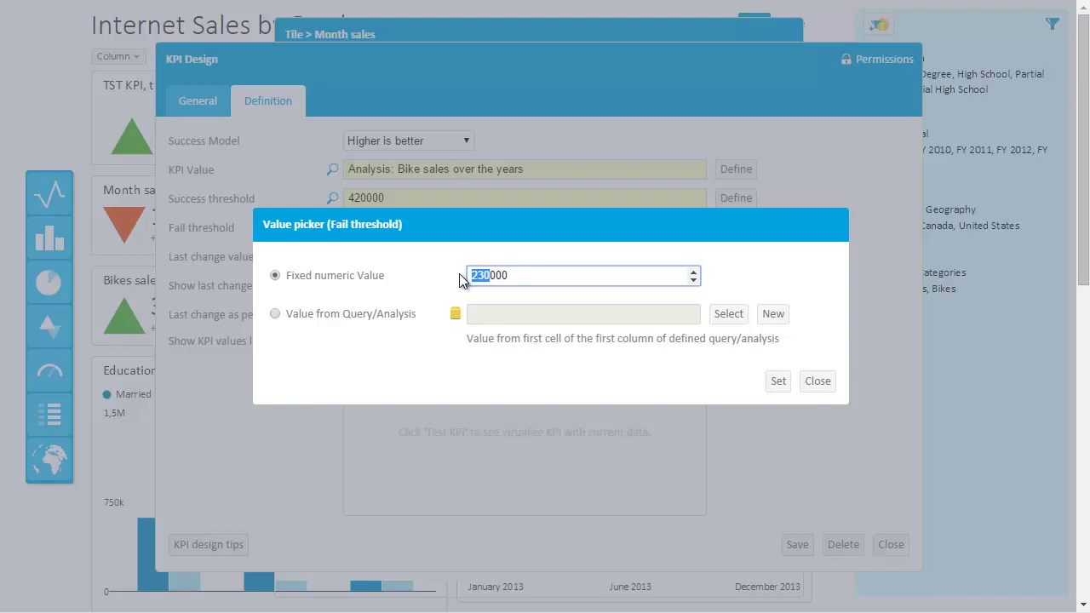
type("15")
left_click(775, 383)
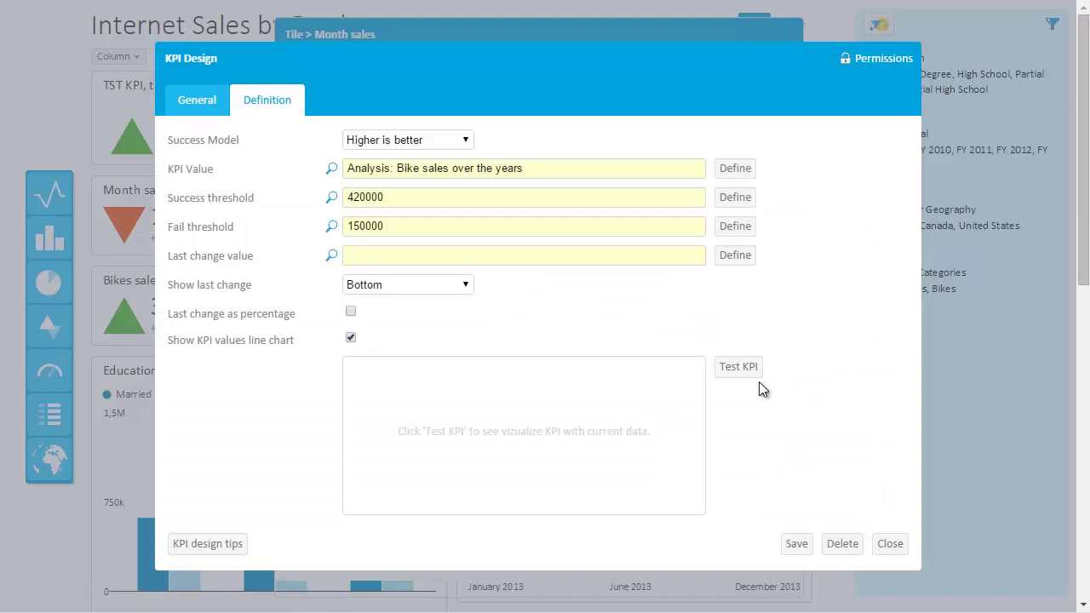
Show the KPI's last change as a percentage, preview it, and save the KPI
left_click(753, 371)
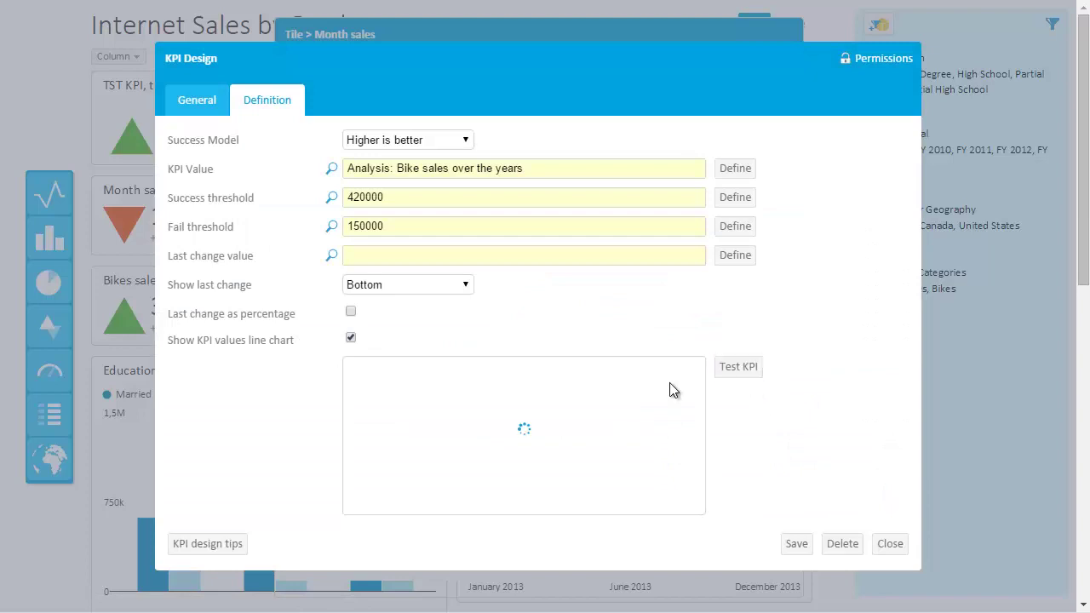
left_click(351, 312)
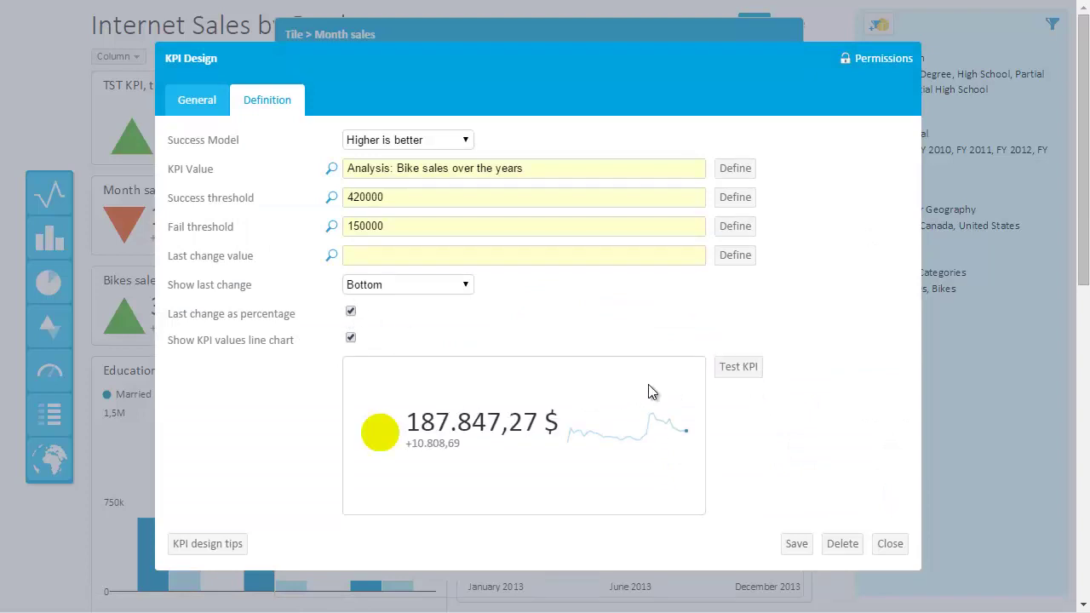
left_click(722, 378)
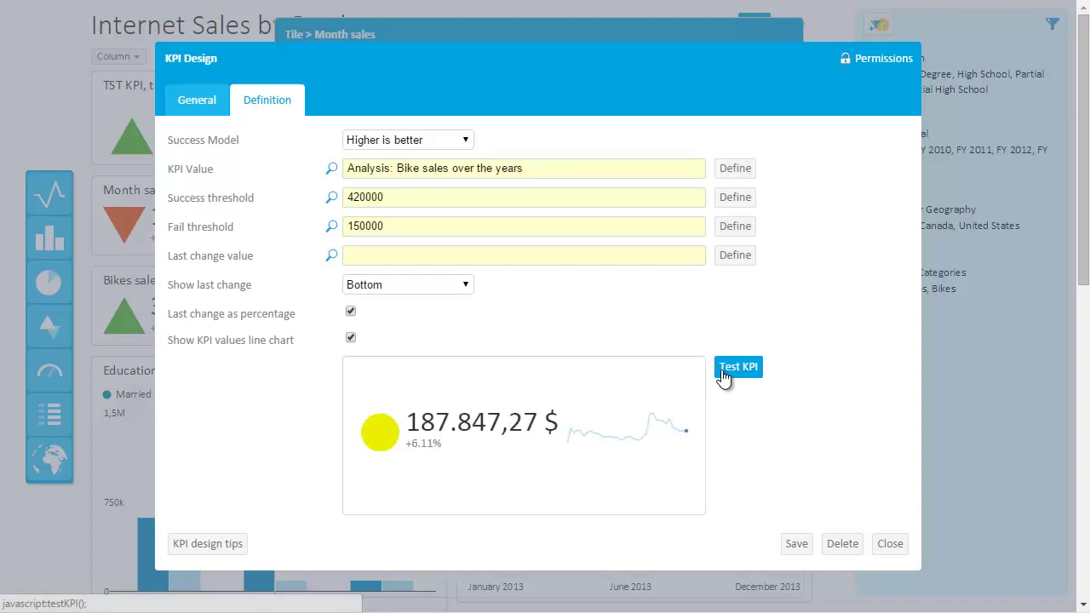
left_click(787, 545)
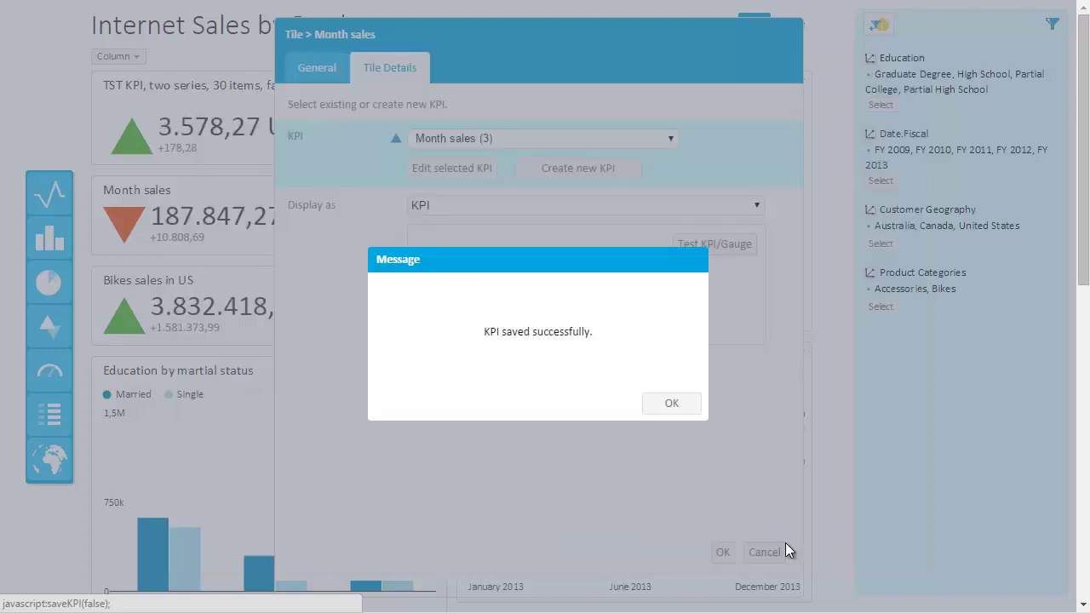
left_click(672, 404)
Close the tile settings and open the Internet Sales by Product dashboard's subscriptions
left_click(722, 549)
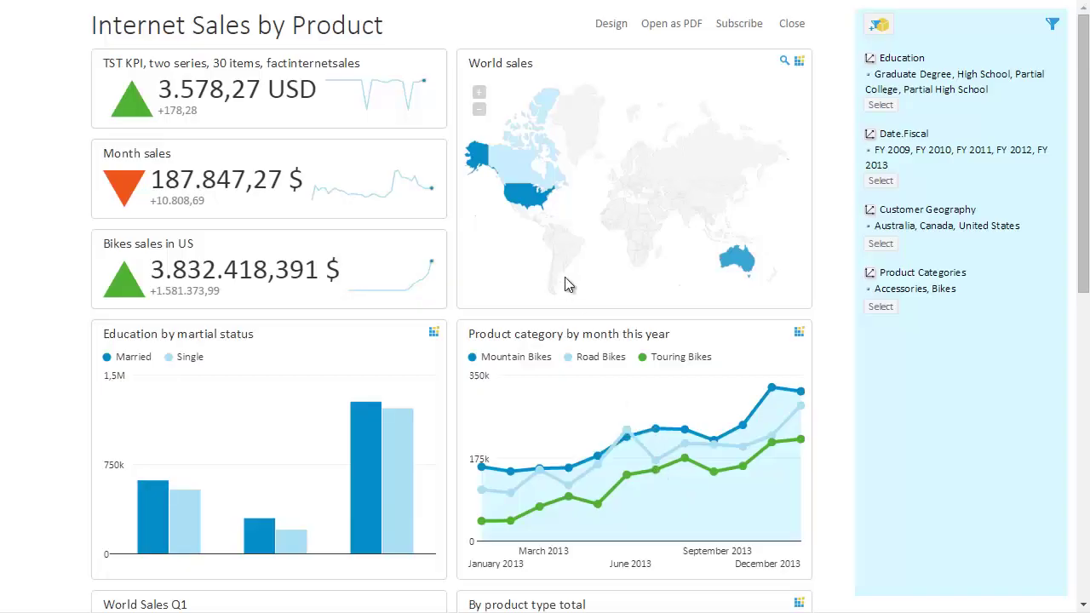
left_click(732, 29)
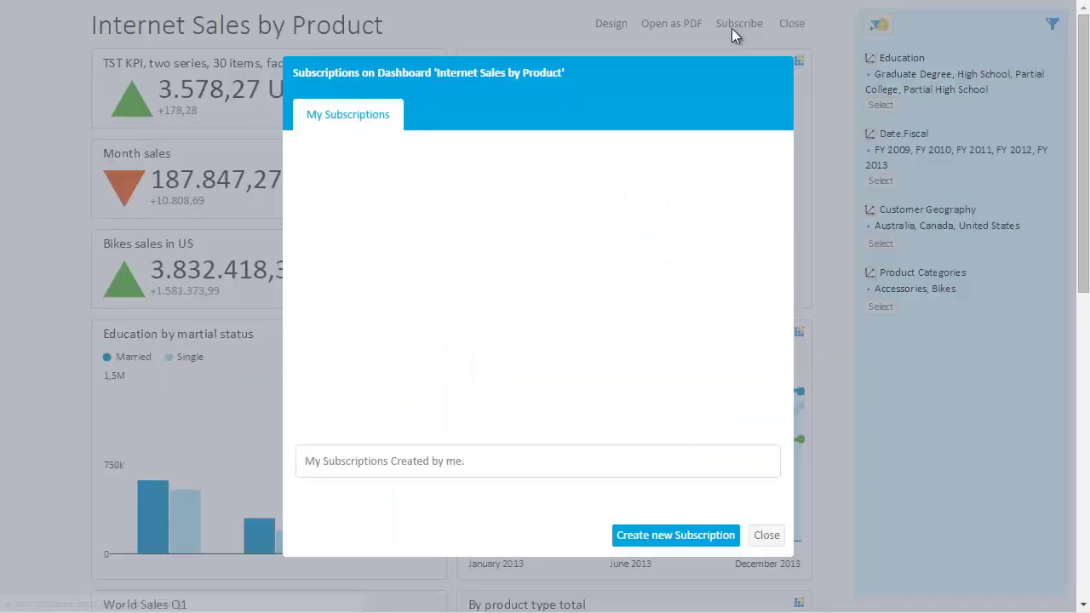
Create a new subscription titled Monday morning, delivered on Mondays at 08:00
left_click(698, 537)
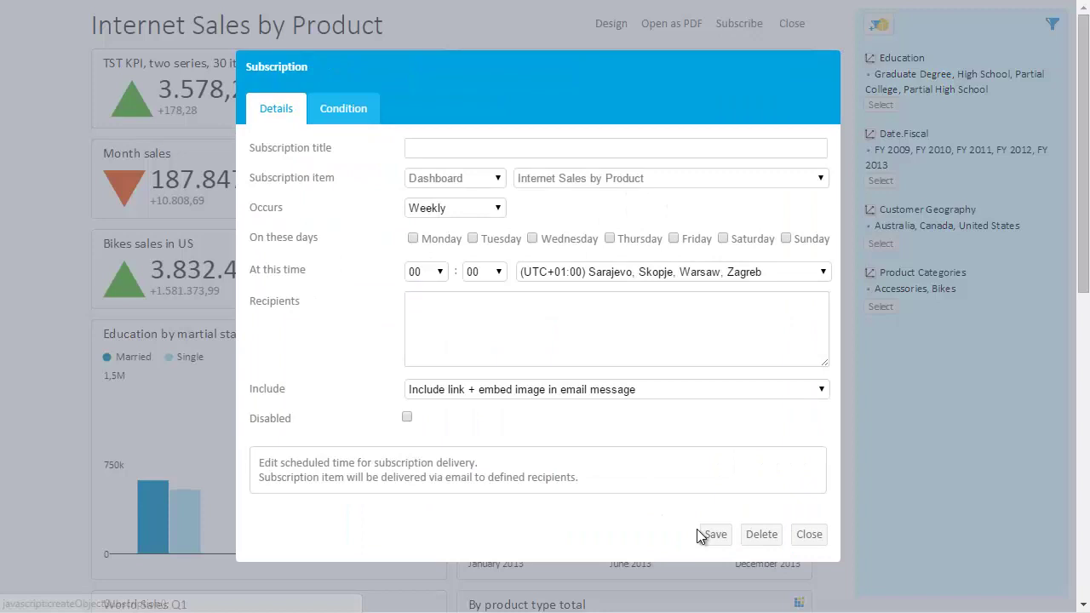
left_click(433, 153)
type("Monday morning")
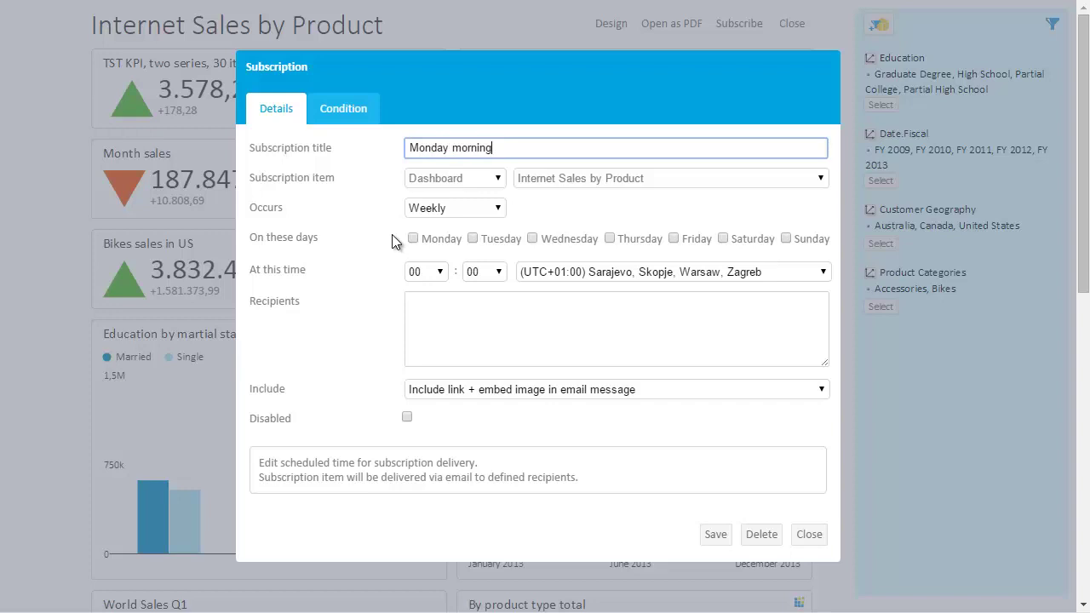
left_click(413, 238)
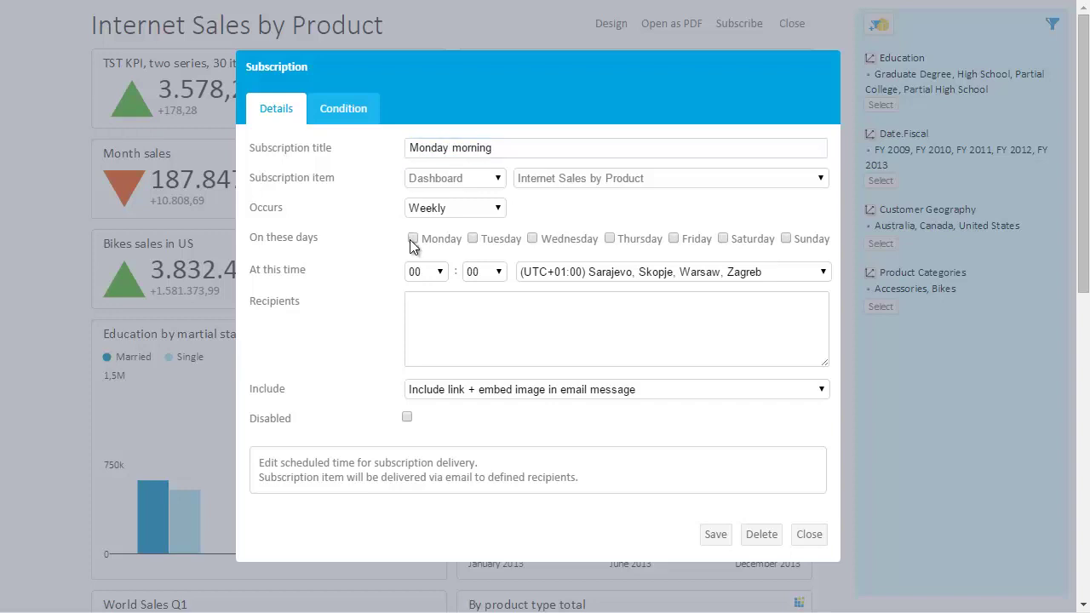
left_click(438, 274)
left_click(421, 401)
Enter the subscription recipients and keep the frequency at Weekly
left_click(490, 349)
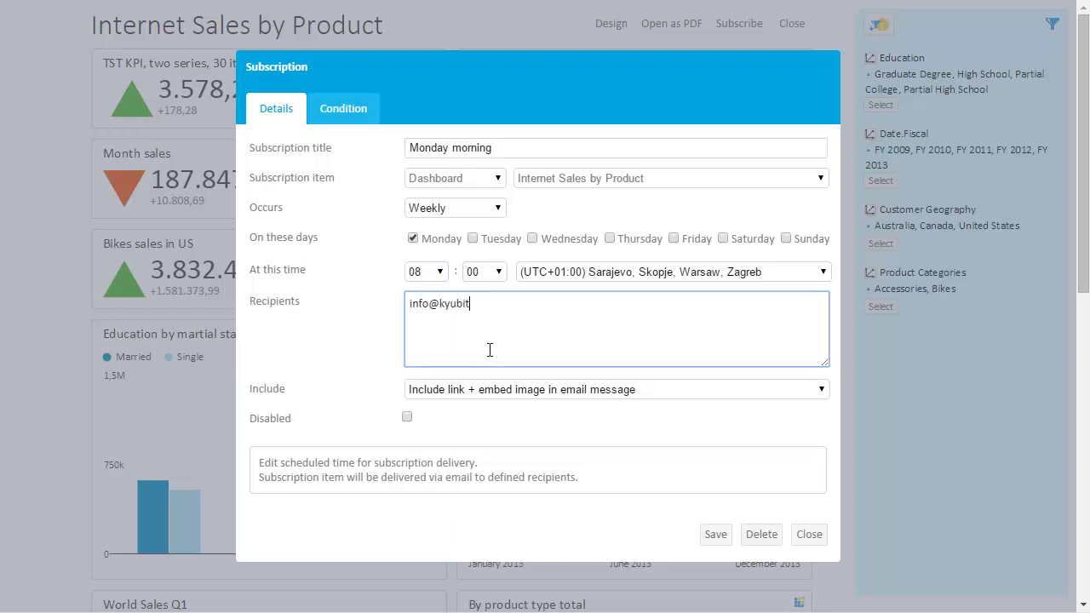
left_click(499, 210)
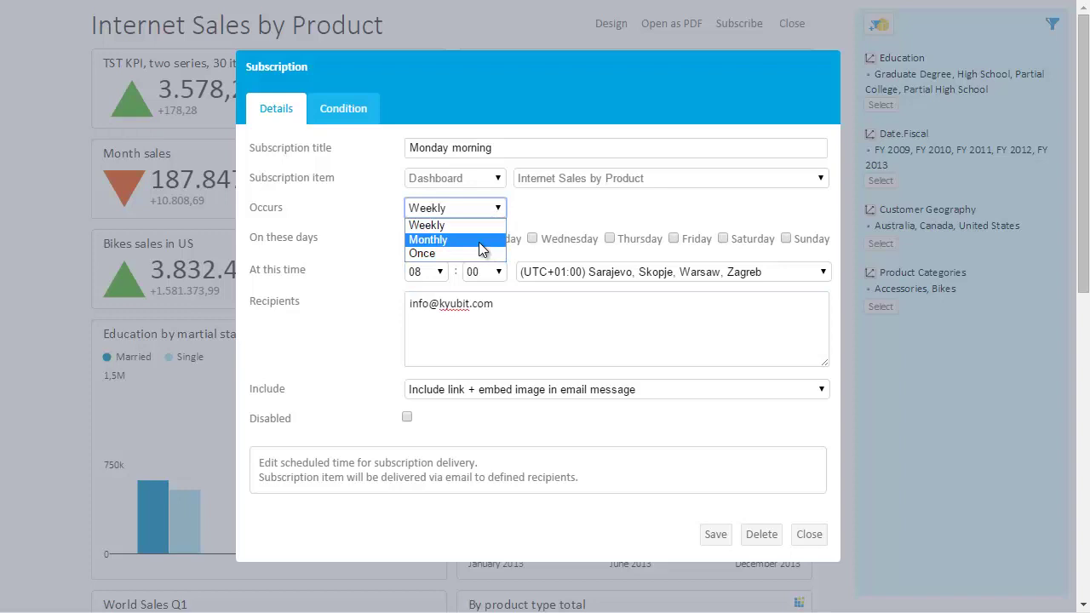
left_click(479, 241)
left_click(498, 210)
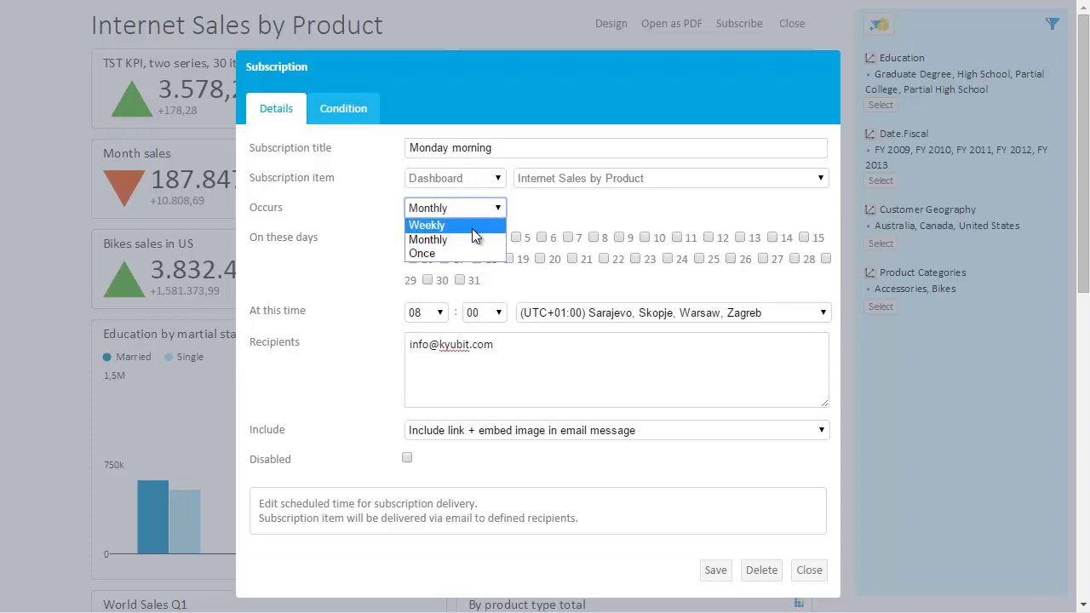
left_click(472, 224)
Make the Monday morning email conditional on Month sales (3) status Fail, and save it
left_click(360, 116)
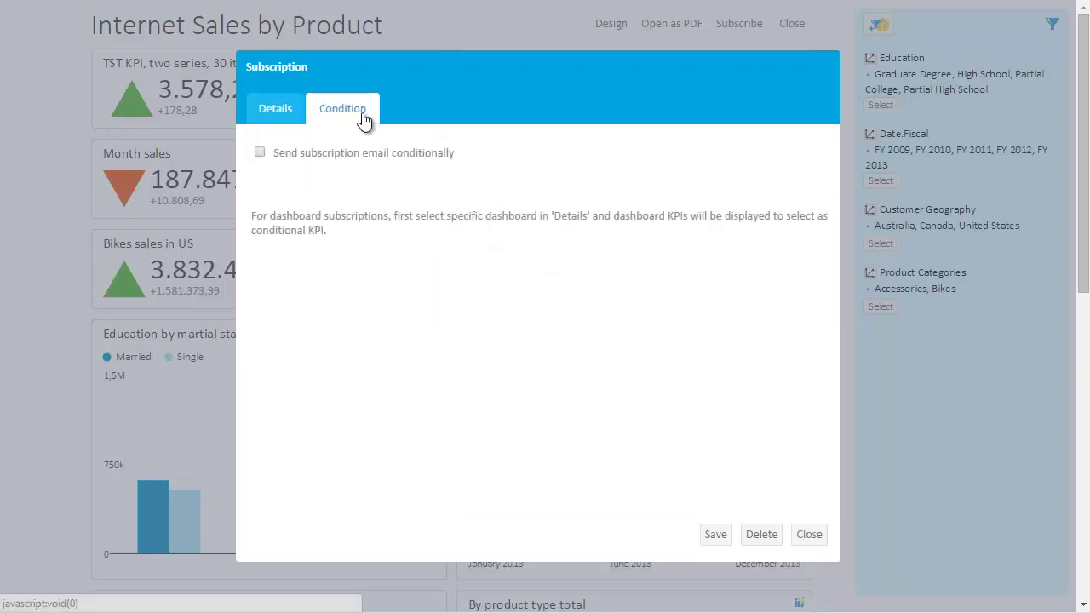
left_click(259, 153)
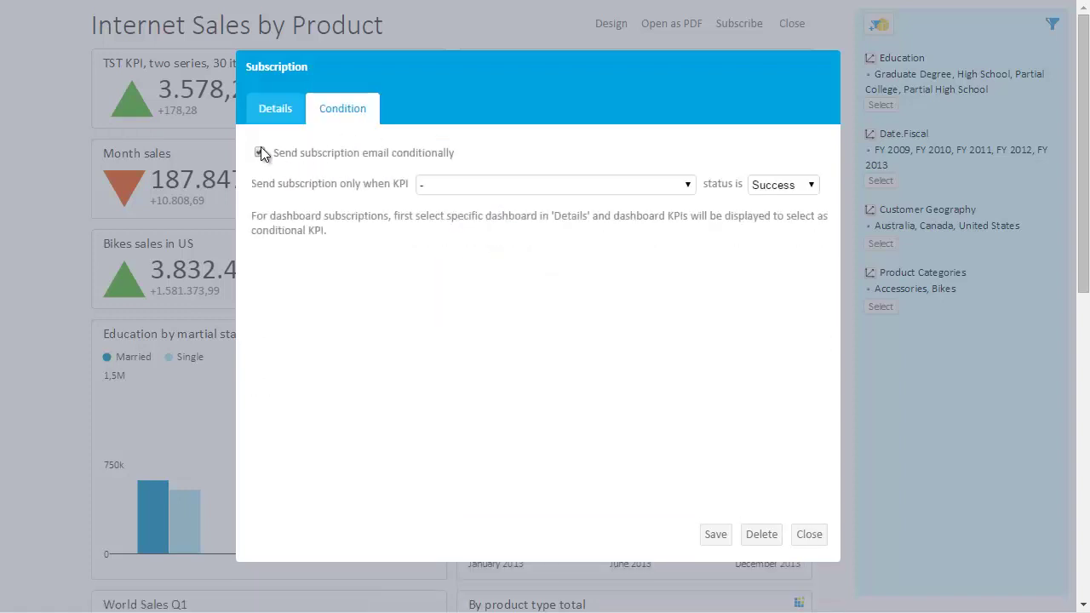
left_click(686, 187)
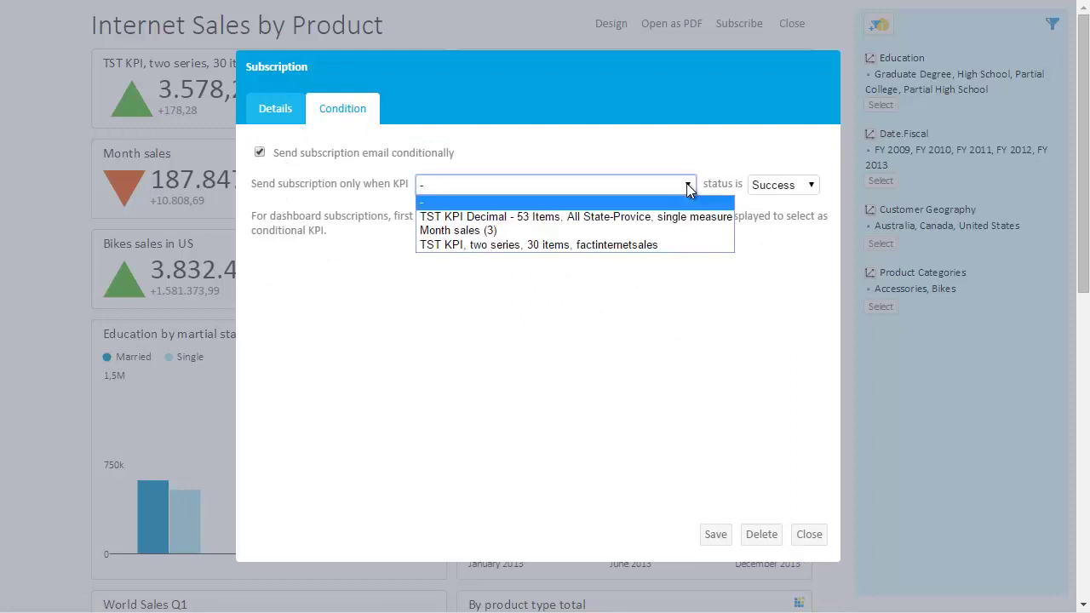
left_click(641, 227)
left_click(796, 187)
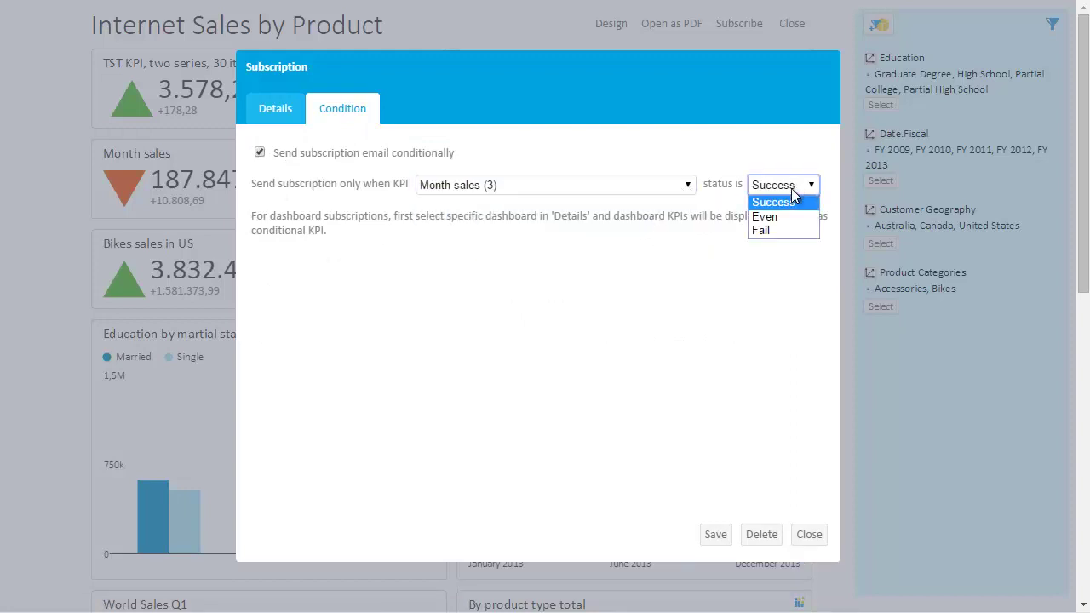
left_click(784, 231)
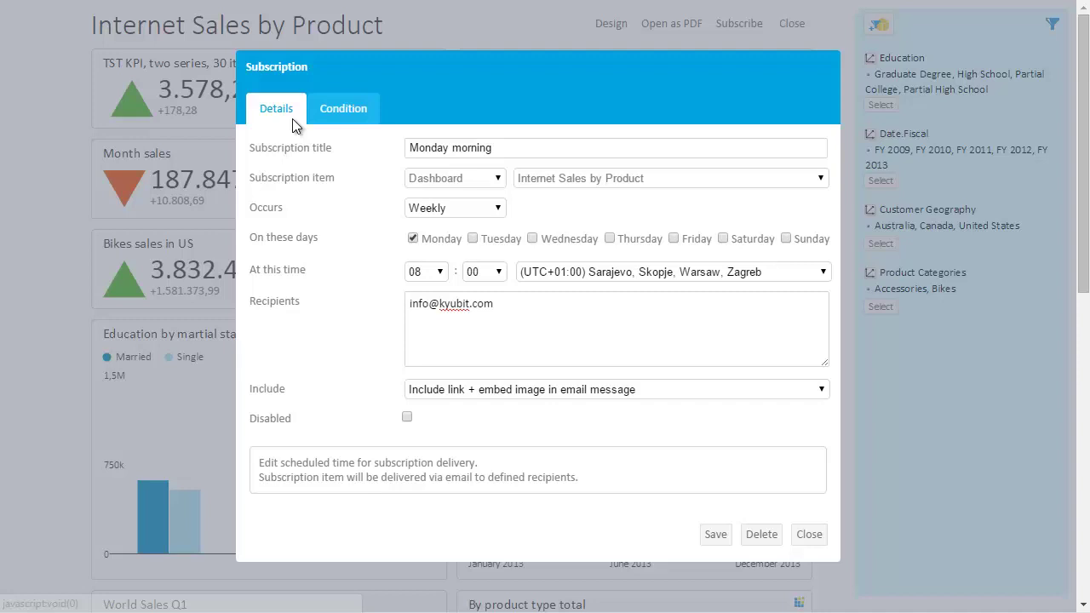
left_click(713, 533)
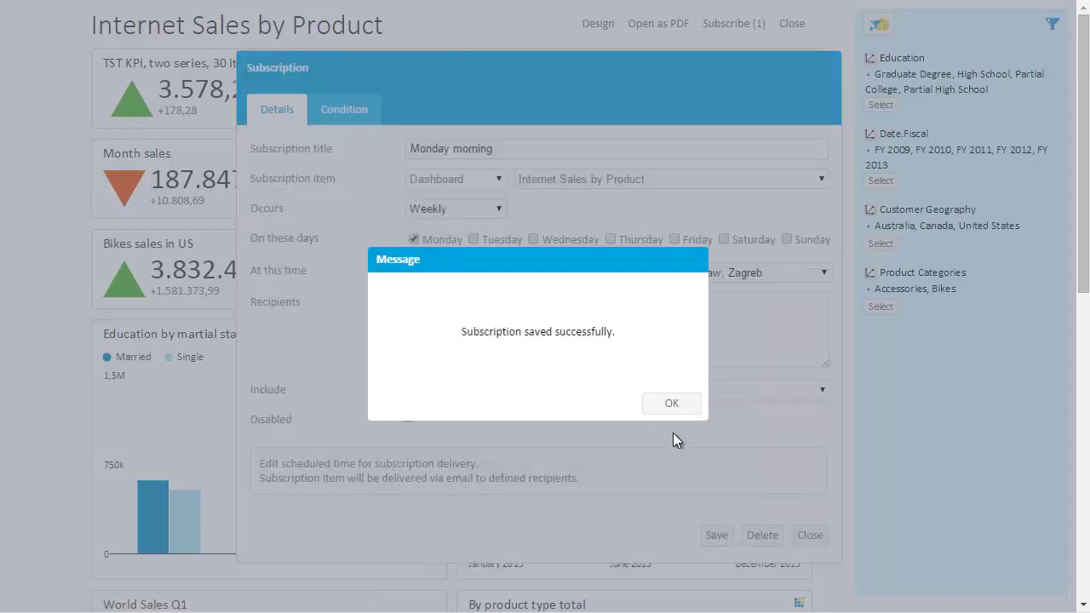
left_click(671, 404)
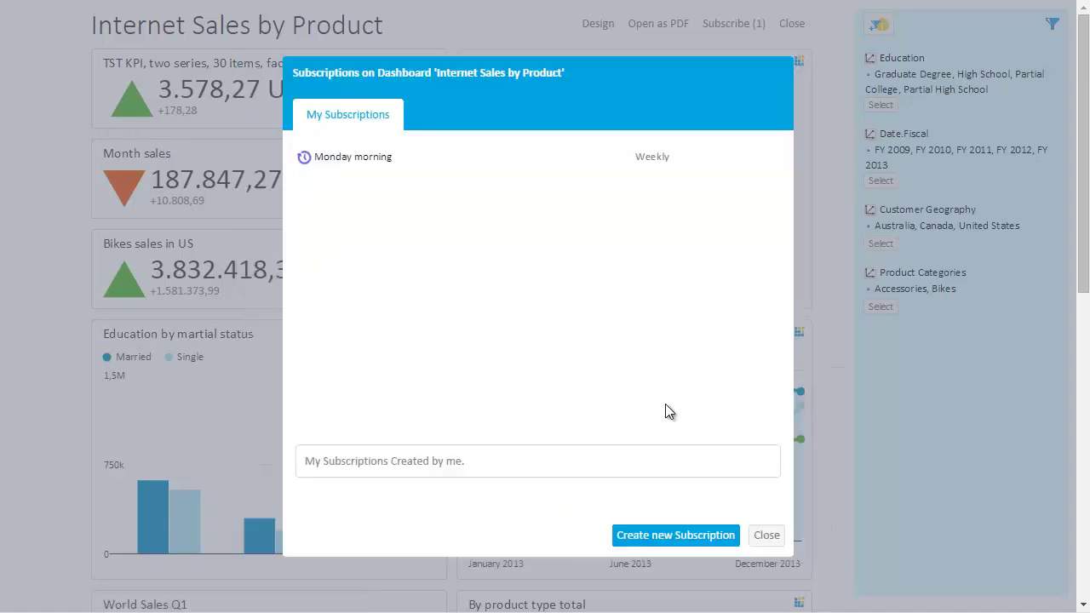